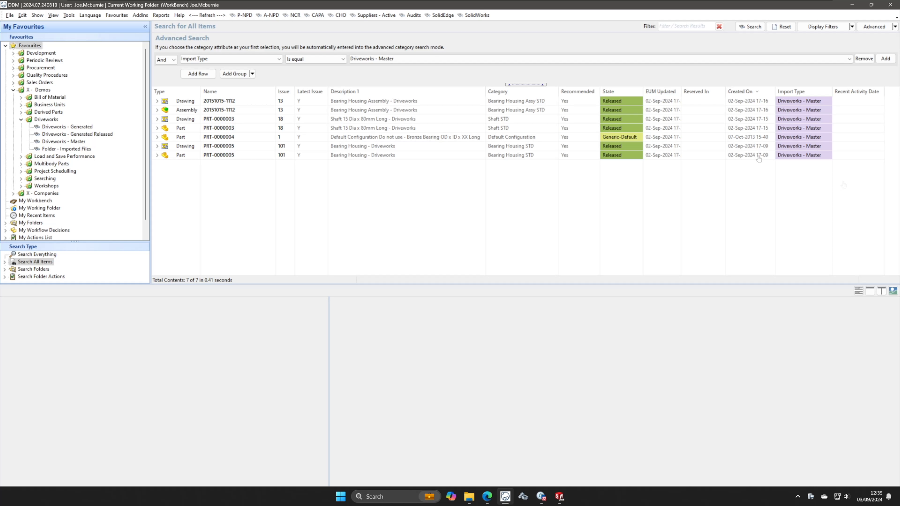
- Minimise DDM and highlight all the assembly, part and drawing files in the SOLIDWORKS Masters folder for review
{"action": "left_click", "coordinate": [853, 7]}
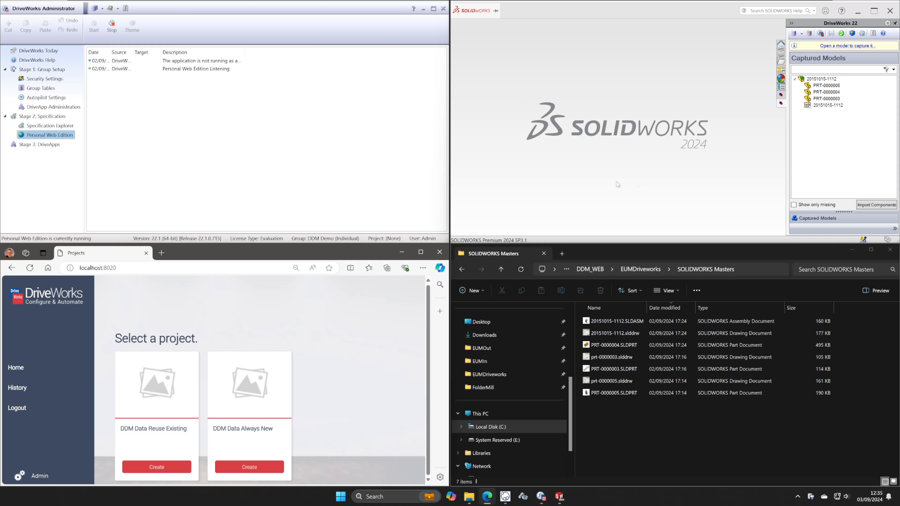
{"action": "left_click", "coordinate": [781, 104]}
{"action": "left_click", "coordinate": [619, 395]}
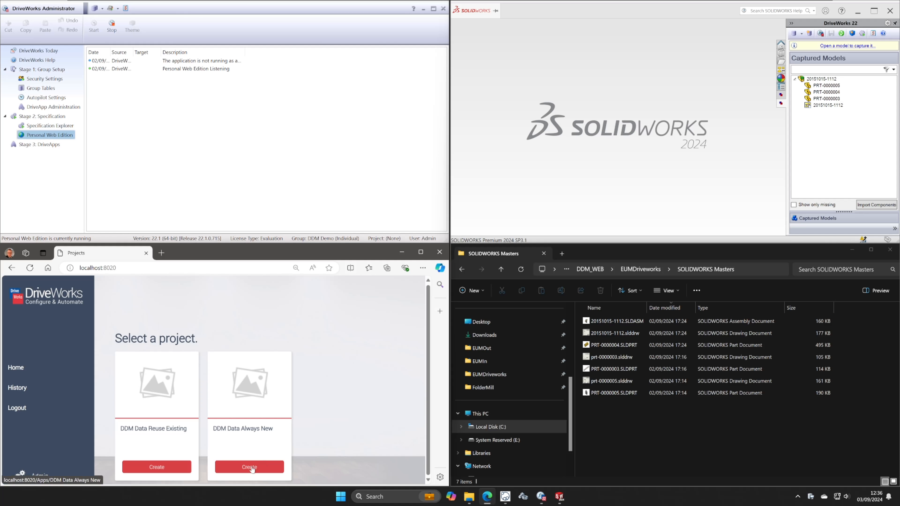
{"action": "left_click", "coordinate": [612, 393]}
{"action": "left_click", "coordinate": [612, 323], "text": "shift"}
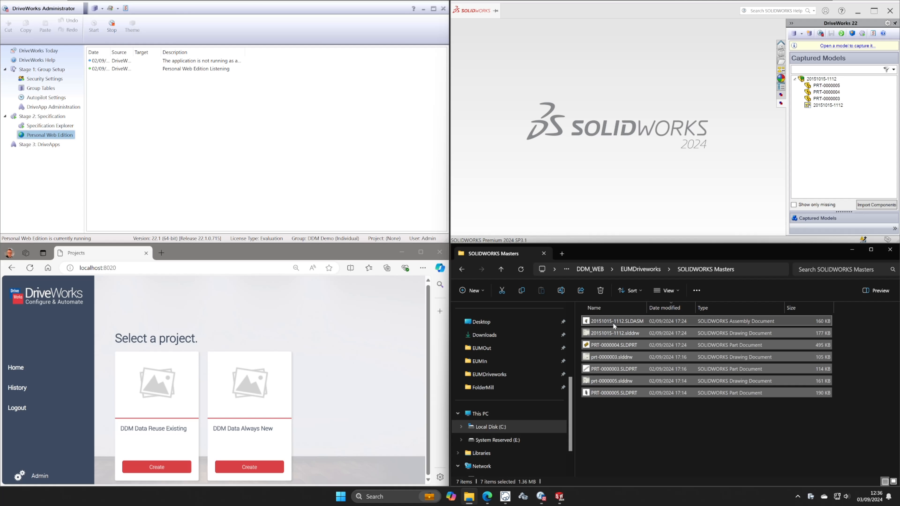
{"action": "left_click", "coordinate": [617, 413]}
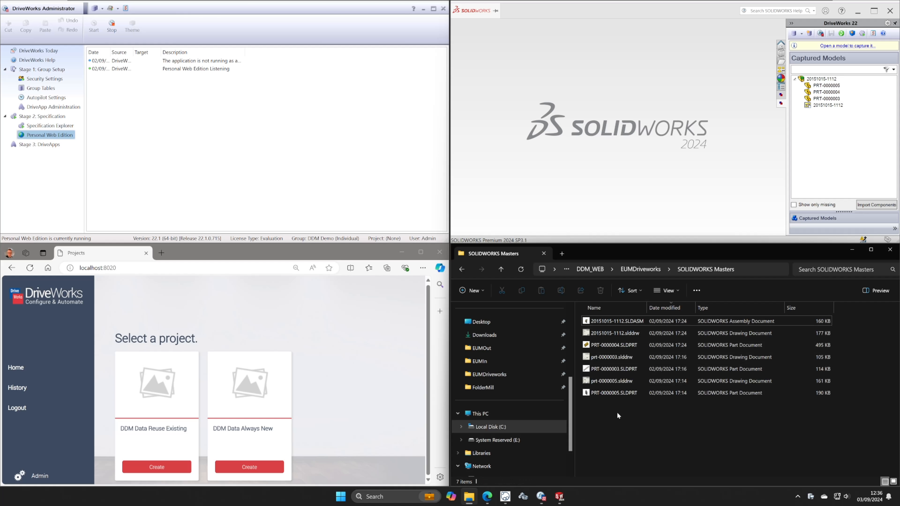
- Open PRT-0000005.SLDPRT in SOLIDWORKS, view the bearing housing model full screen, close it and restore the window size
{"action": "double_click", "coordinate": [612, 392]}
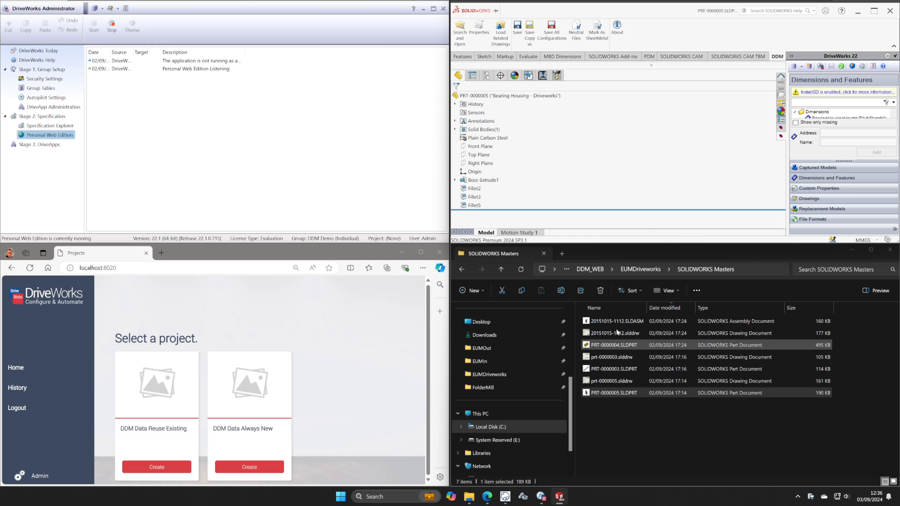
{"action": "left_click", "coordinate": [874, 10]}
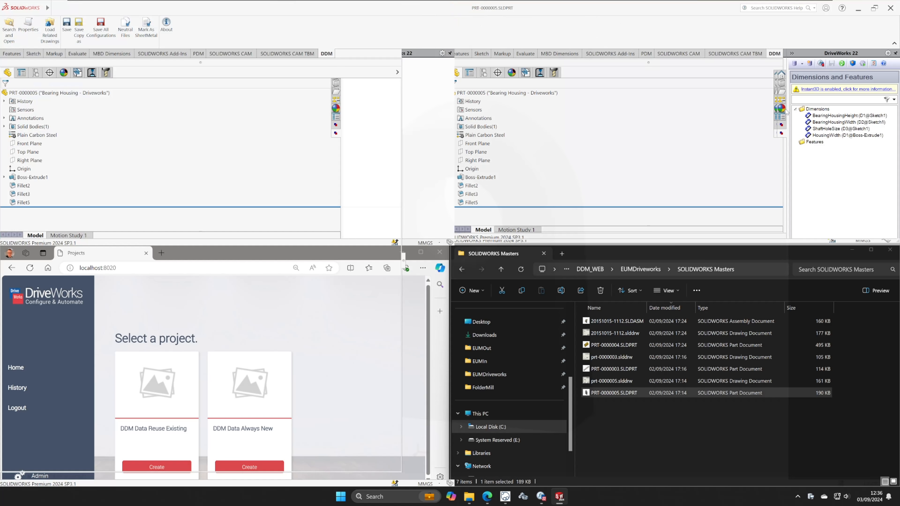
{"action": "left_click_drag", "start_coordinate": [404, 262], "coordinate": [124, 261]}
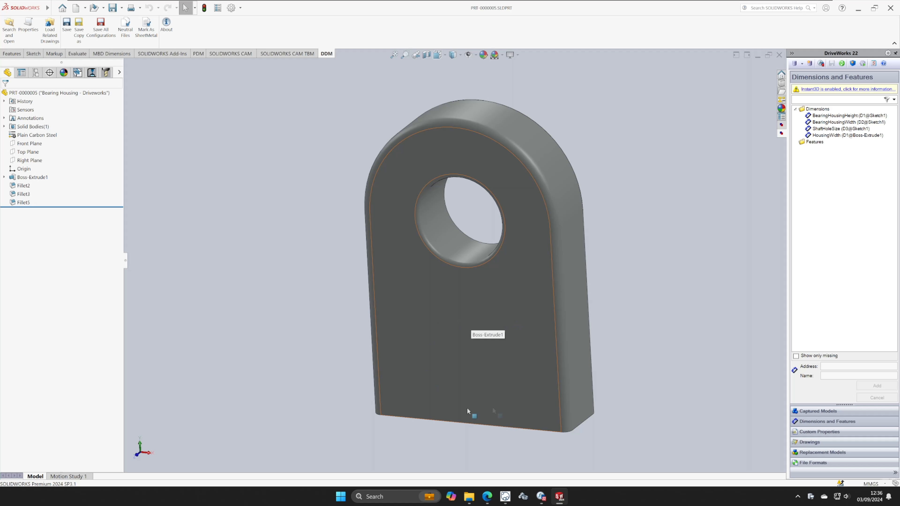
{"action": "left_click", "coordinate": [778, 54]}
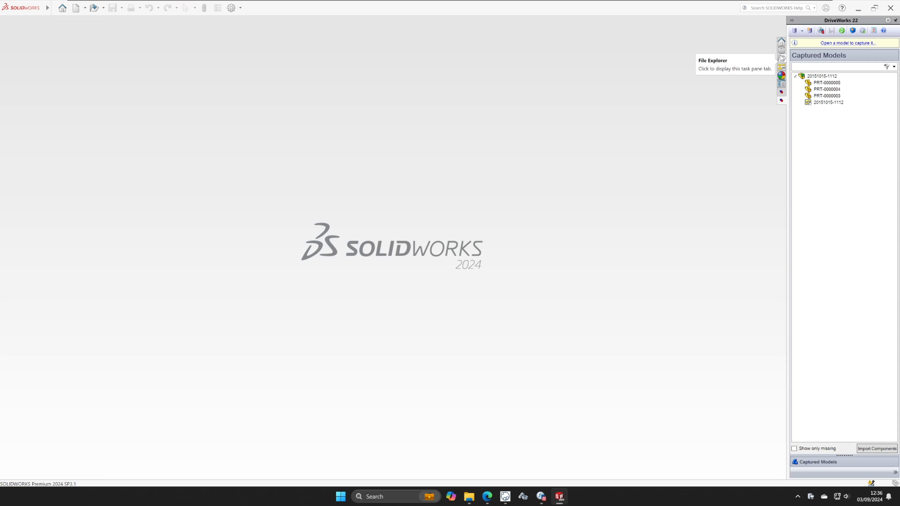
{"action": "left_click", "coordinate": [874, 8]}
{"action": "left_click_drag", "start_coordinate": [241, 17], "coordinate": [897, 26]}
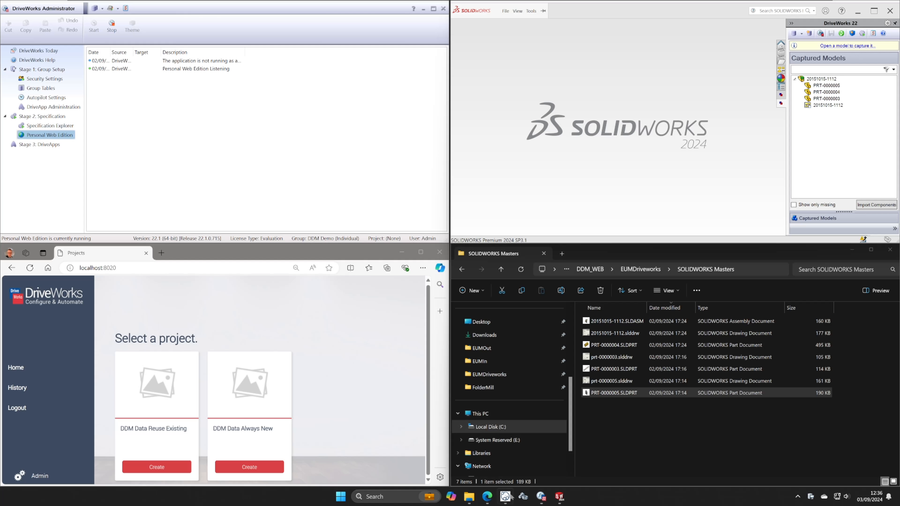
- Switch to DDM and inspect the PRT-0000005 Bearing Housing part, including its Driveworks - Master import type
{"action": "mouse_move", "coordinate": [505, 498]}
{"action": "left_click", "coordinate": [498, 473]}
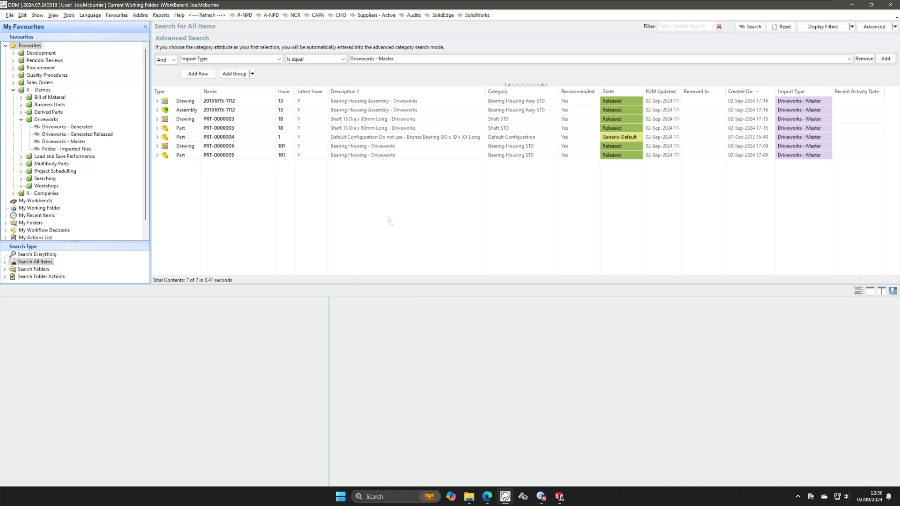
{"action": "left_click", "coordinate": [306, 157]}
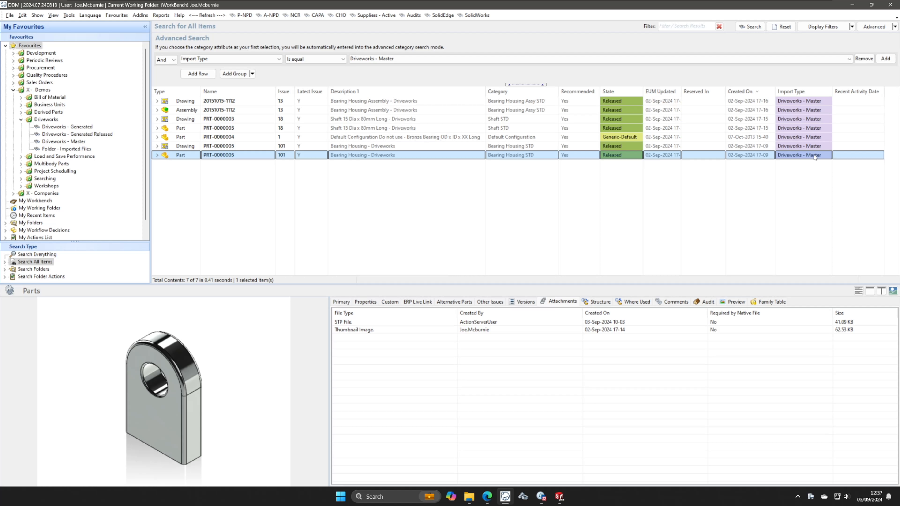
{"action": "left_click", "coordinate": [804, 161]}
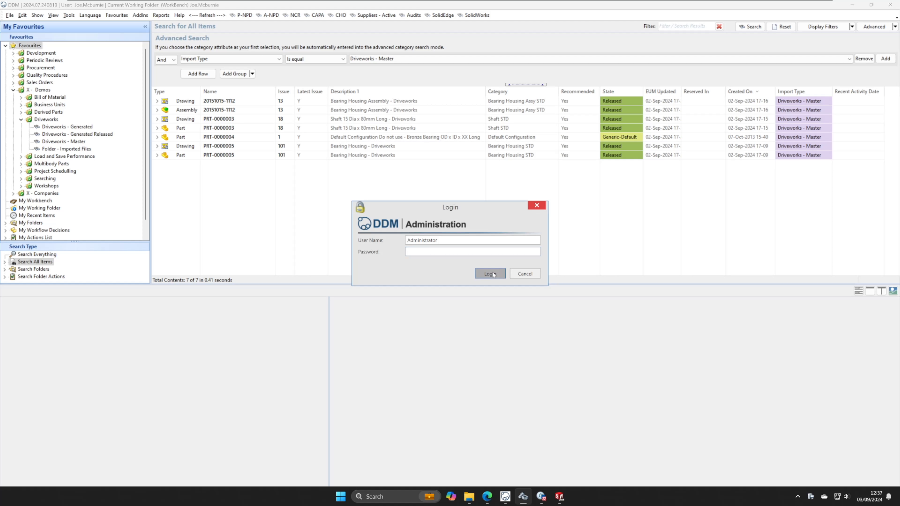
- Log in to DDM Administration and open the EUM Export (ERP) system settings
{"action": "left_click", "coordinate": [492, 273]}
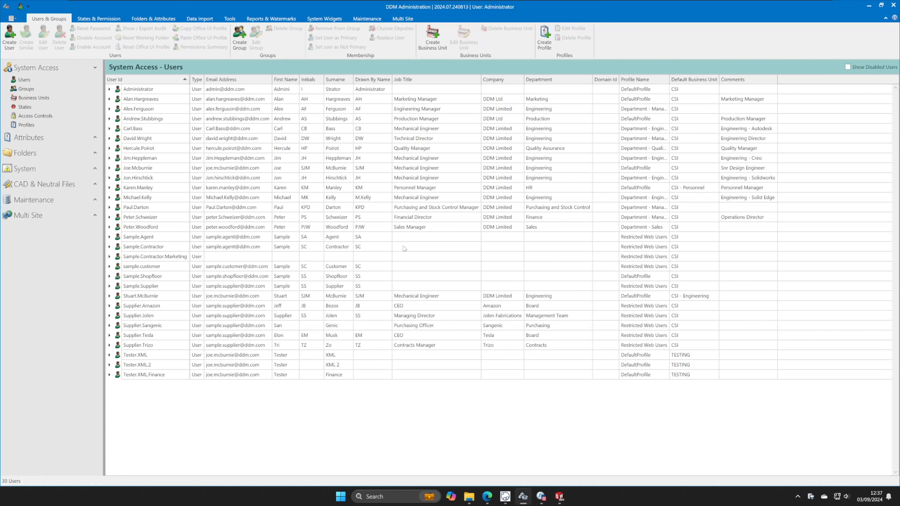
{"action": "left_click", "coordinate": [94, 169]}
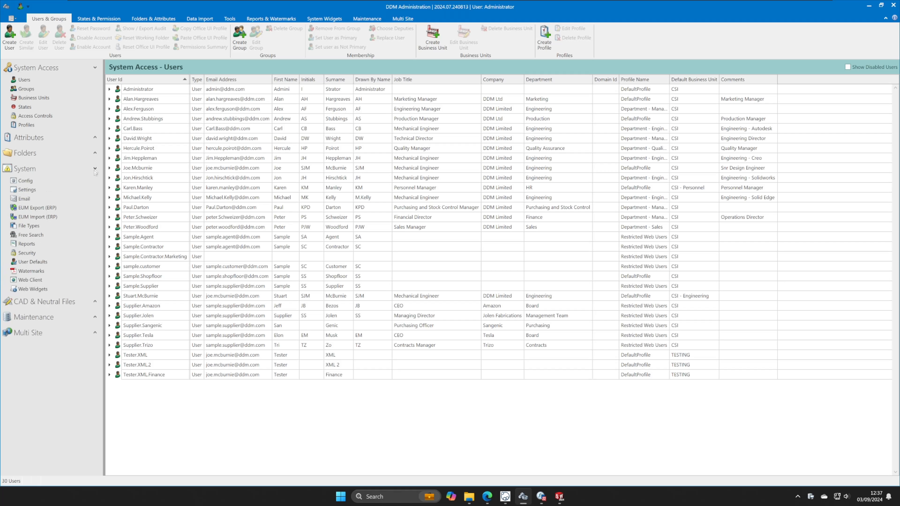
{"action": "left_click", "coordinate": [43, 207]}
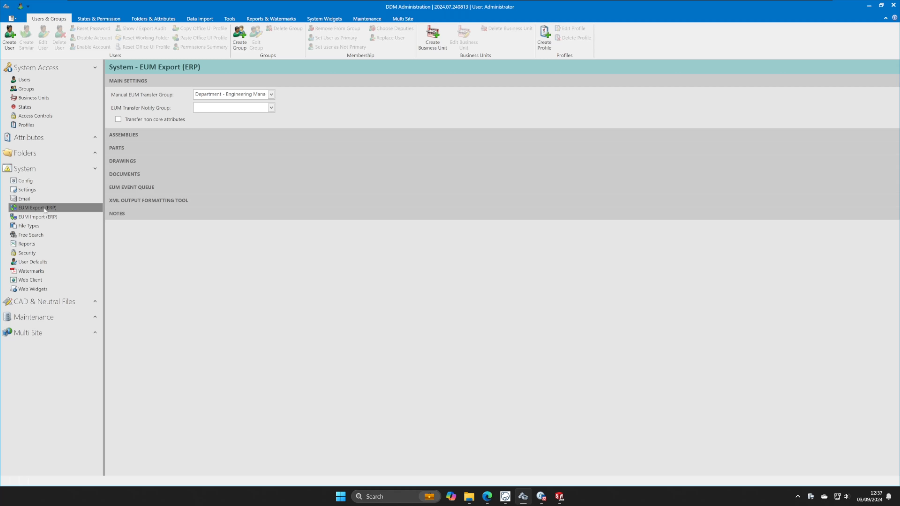
- Examine the EUM export settings for assemblies, drawings and parts, including the advanced file system export rules for parts
{"action": "left_click", "coordinate": [125, 135]}
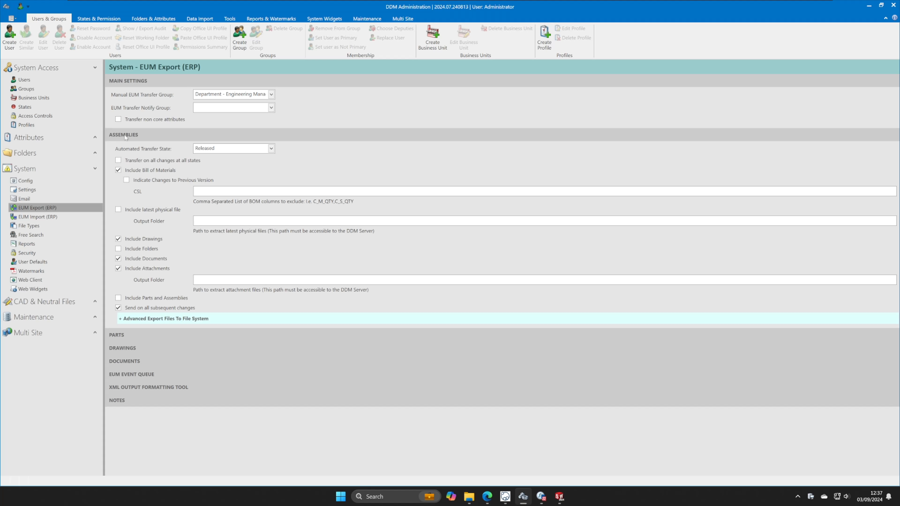
{"action": "left_click", "coordinate": [127, 334]}
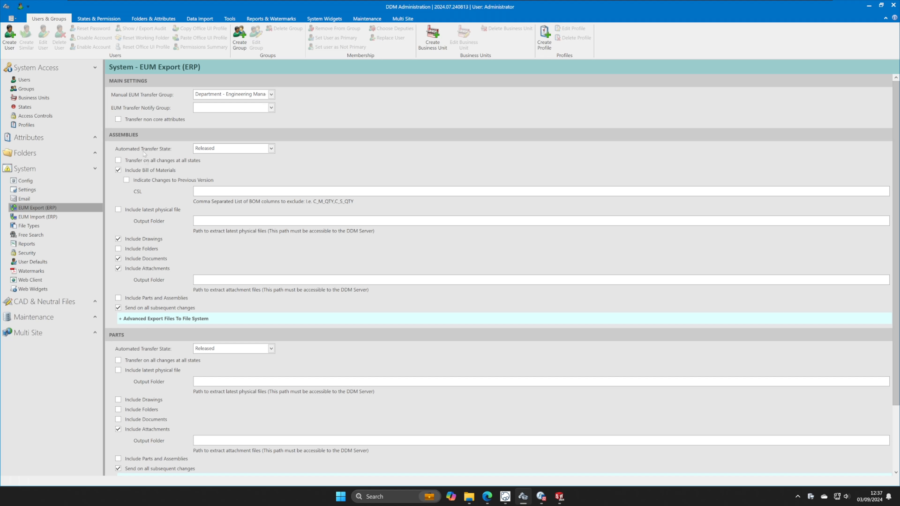
{"action": "left_click", "coordinate": [143, 138]}
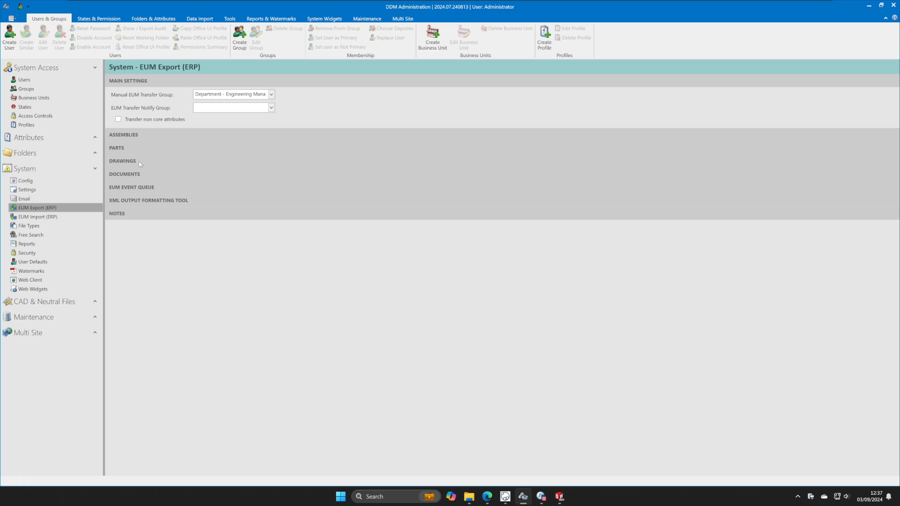
{"action": "left_click", "coordinate": [139, 162]}
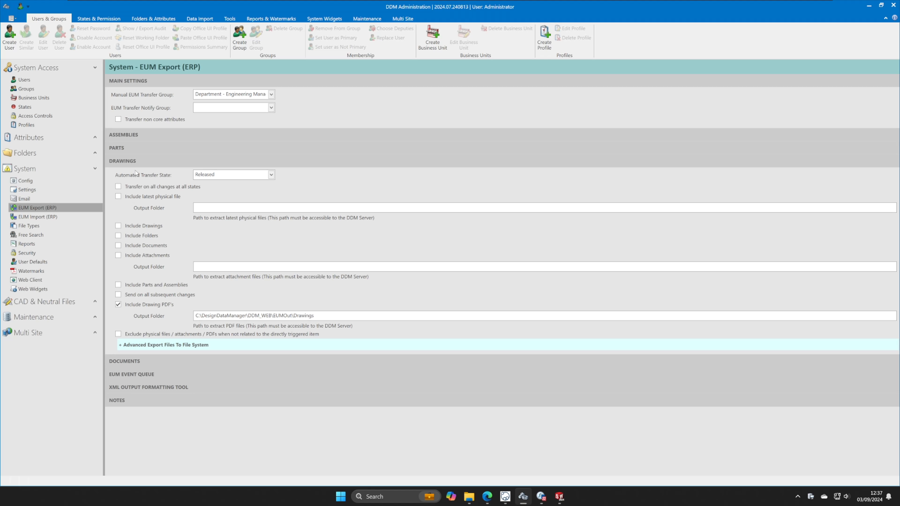
{"action": "left_click", "coordinate": [139, 162]}
{"action": "left_click", "coordinate": [142, 145]}
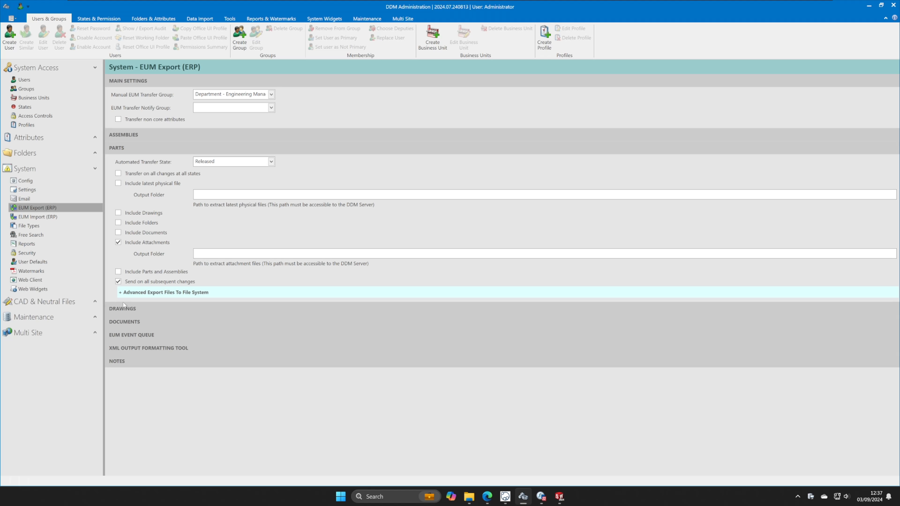
{"action": "left_click", "coordinate": [131, 292]}
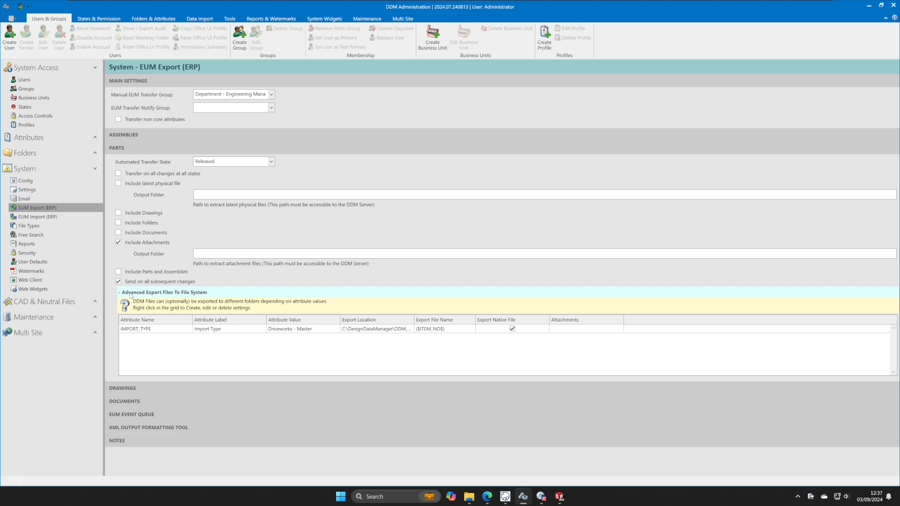
- Examine the attribute, value and export location of the parts IMPORT_TYPE export rule, leaving the configuration without saving
{"action": "double_click", "coordinate": [230, 330]}
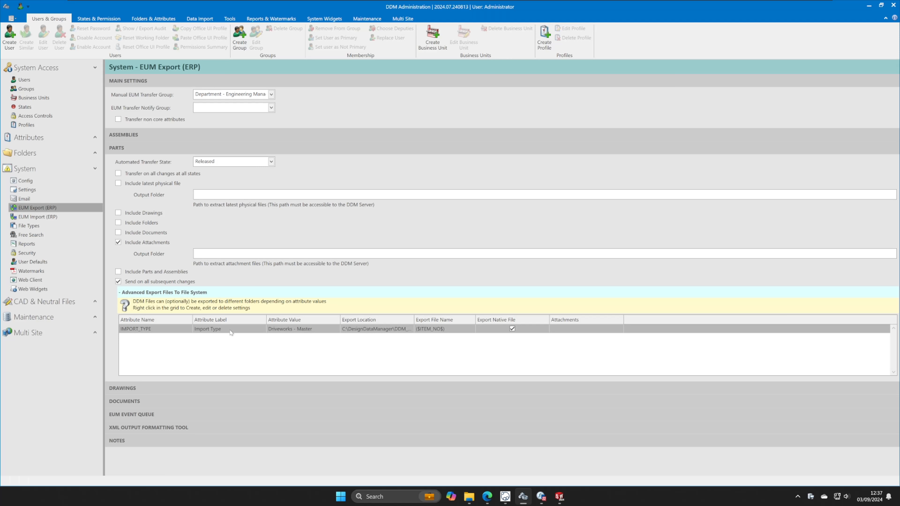
{"action": "left_click", "coordinate": [293, 121]}
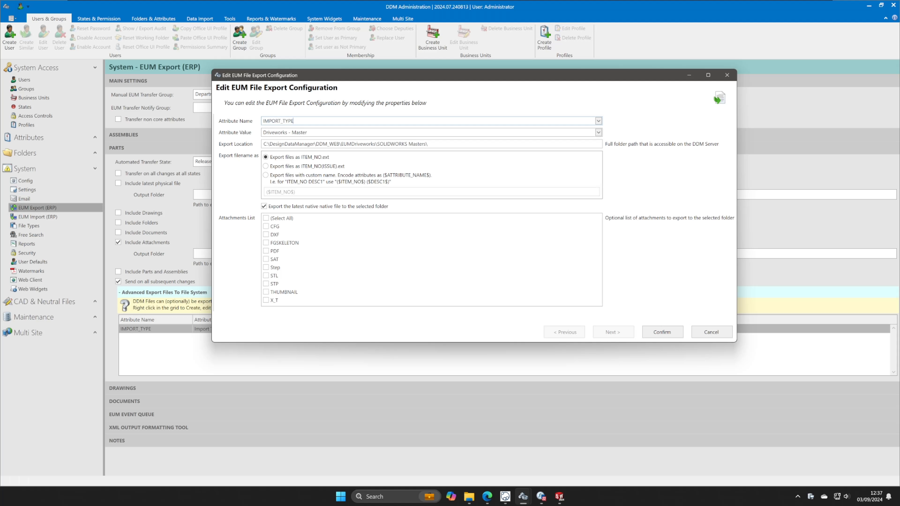
{"action": "left_click_drag", "start_coordinate": [294, 121], "coordinate": [261, 134]}
{"action": "left_click_drag", "start_coordinate": [428, 144], "coordinate": [232, 157]}
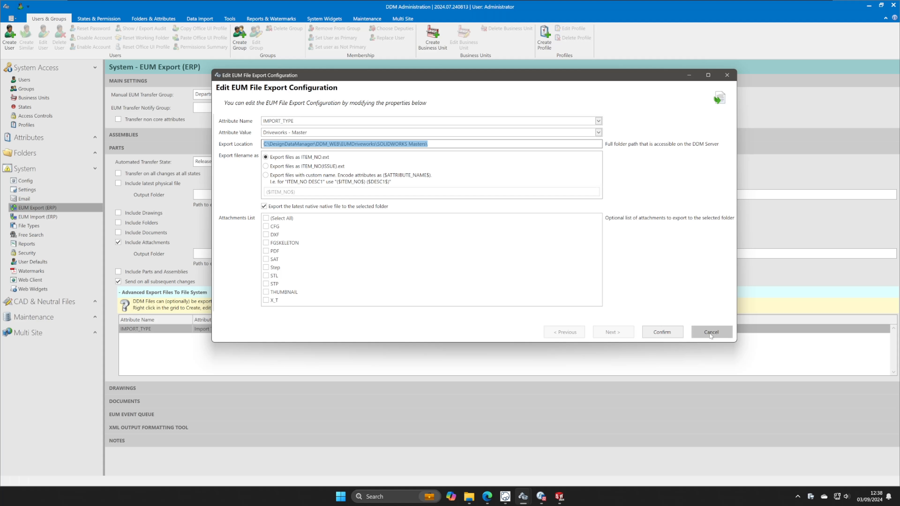
{"action": "left_click", "coordinate": [697, 335]}
{"action": "left_click", "coordinate": [475, 262]}
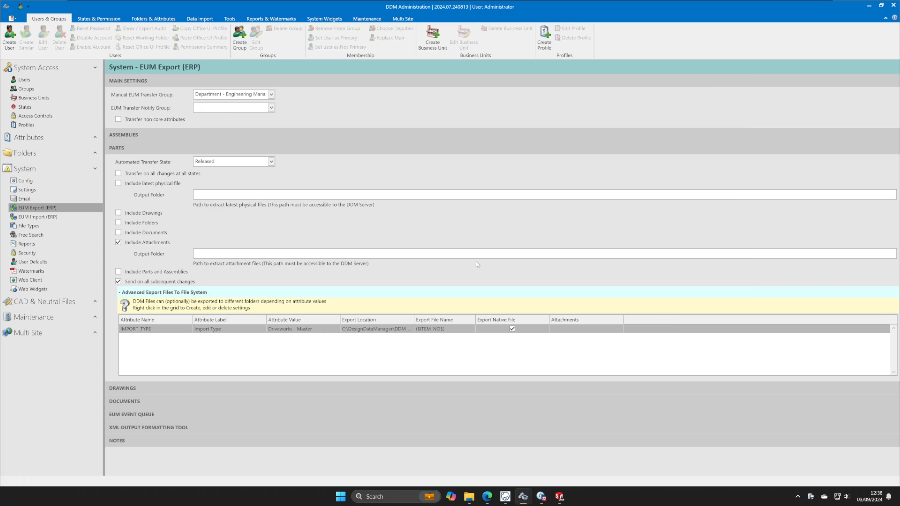
- Return to DDM, view the released PRT-0000005 part once more, and minimise DDM
{"action": "left_click", "coordinate": [869, 6]}
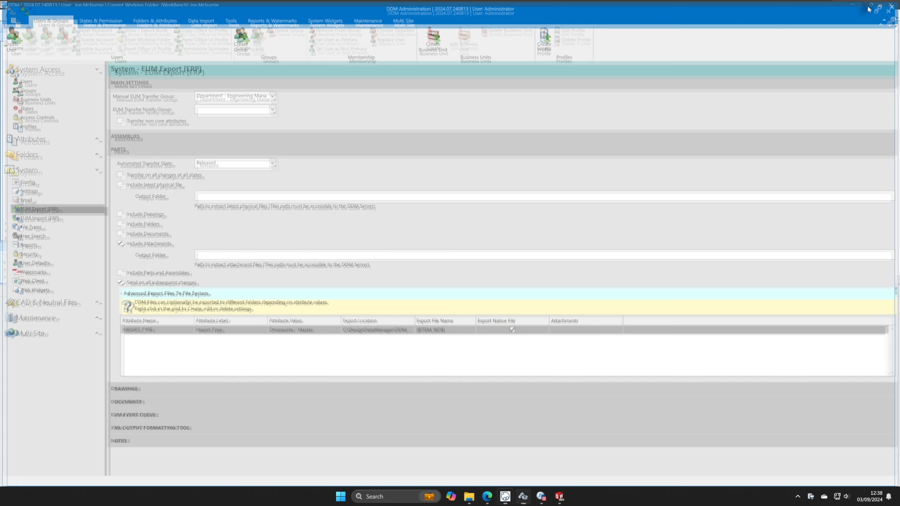
{"action": "left_click", "coordinate": [345, 156]}
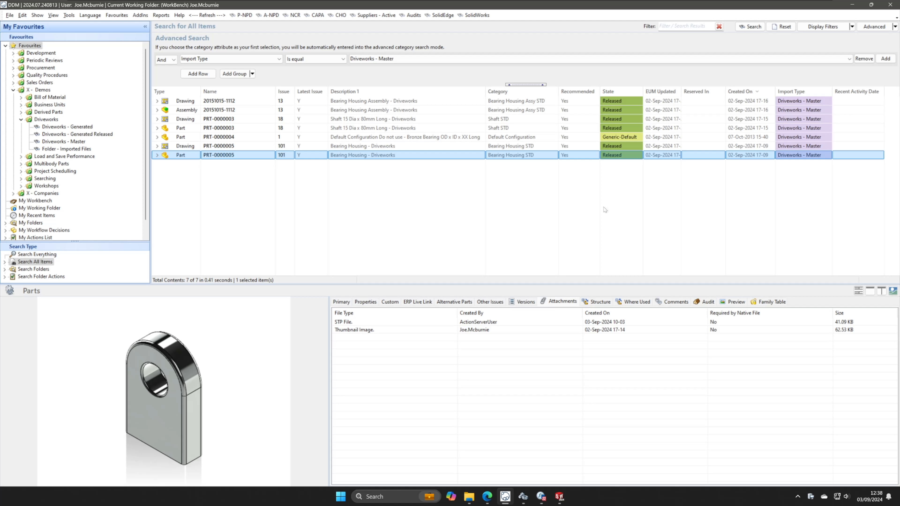
{"action": "left_click", "coordinate": [851, 4]}
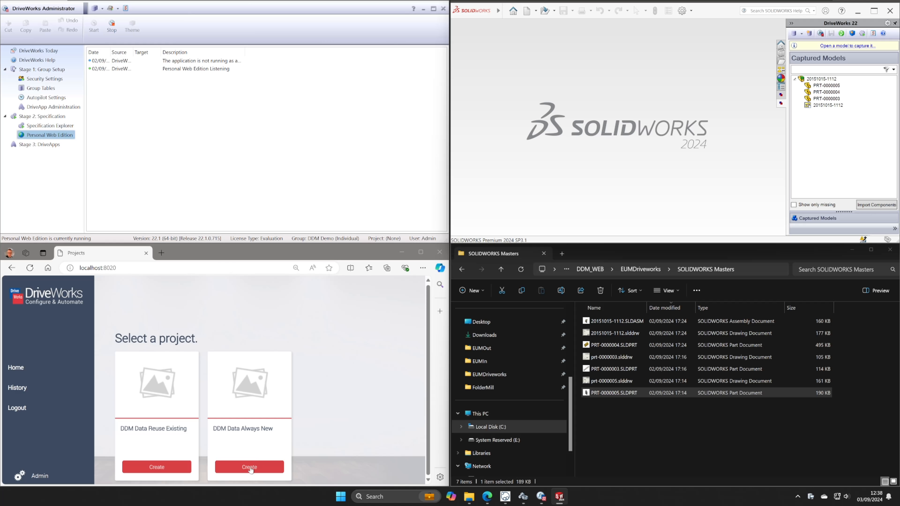
- Create a DDM Data Always New specification with bearing housing height 77 and width 57, and release it
{"action": "left_click", "coordinate": [250, 467]}
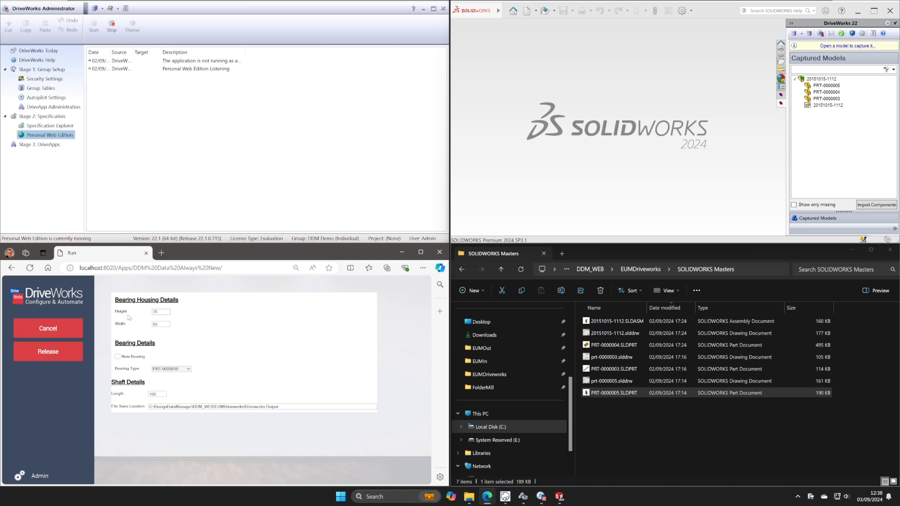
{"action": "left_click_drag", "start_coordinate": [160, 311], "coordinate": [143, 314]}
{"action": "type", "text": "77"}
{"action": "key", "text": "Tab"}
{"action": "type", "text": "57"}
{"action": "key", "text": "Tab"}
{"action": "type", "text": "1"}
{"action": "key", "text": "shift+Tab"}
{"action": "left_click", "coordinate": [49, 355]}
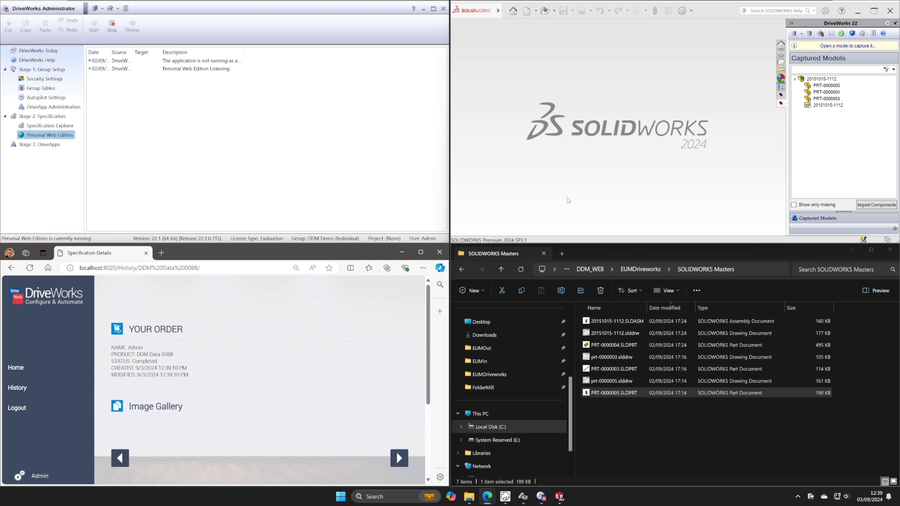
{"action": "left_click", "coordinate": [852, 34]}
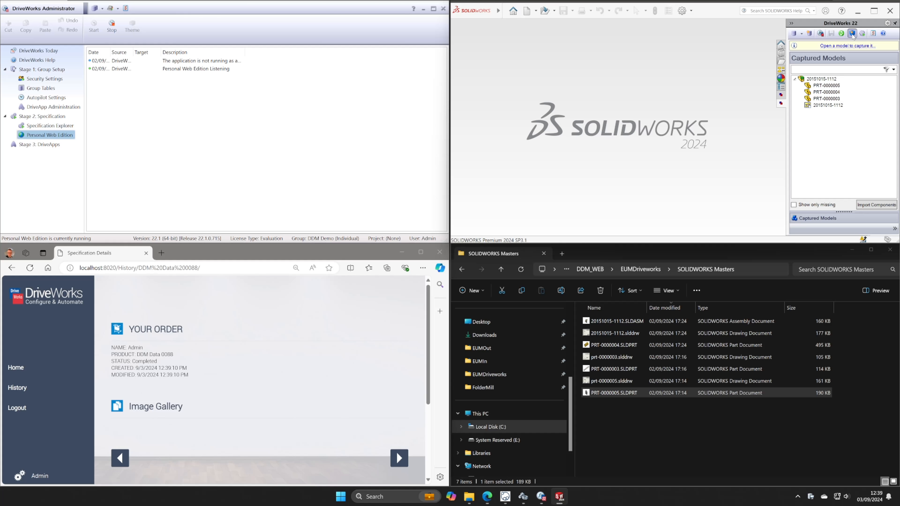
{"action": "left_click", "coordinate": [549, 114]}
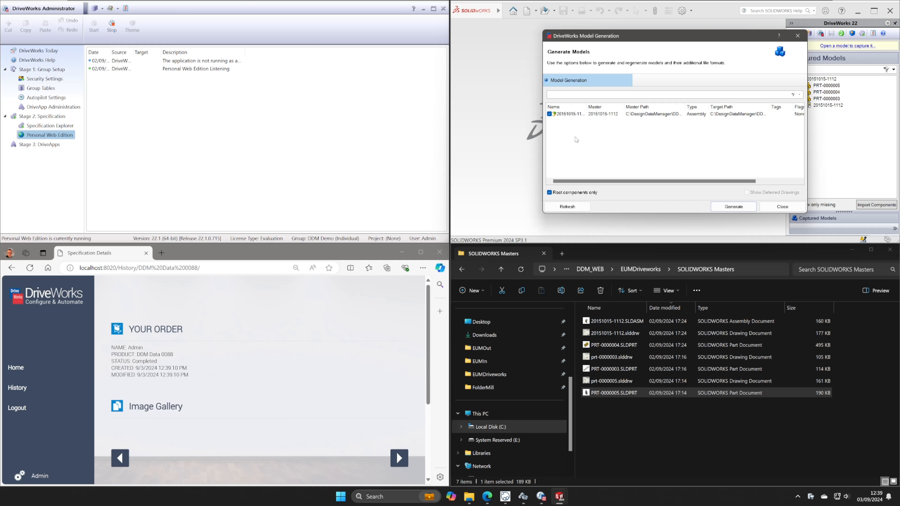
- Browse to the DriveWorks Output folder within EUMDriveworks and select the ddm_eum_last_import UTC file
{"action": "left_click", "coordinate": [641, 269]}
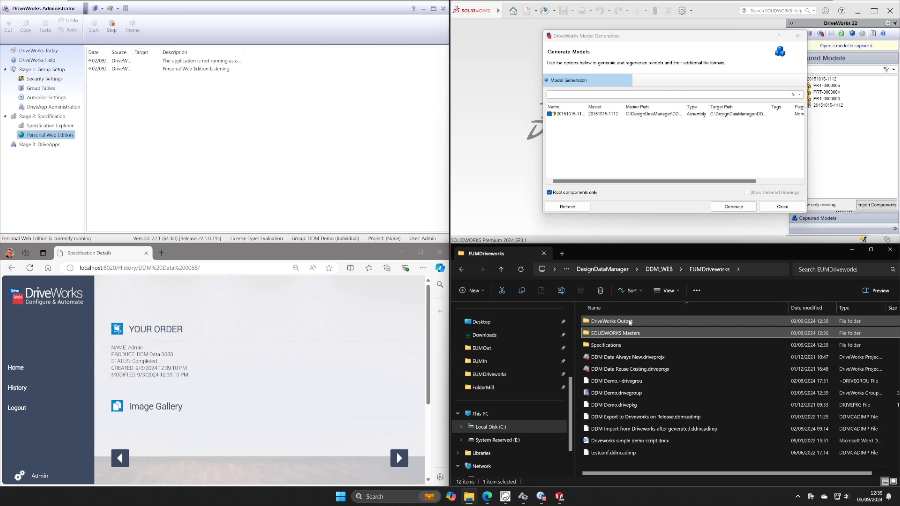
{"action": "double_click", "coordinate": [617, 321]}
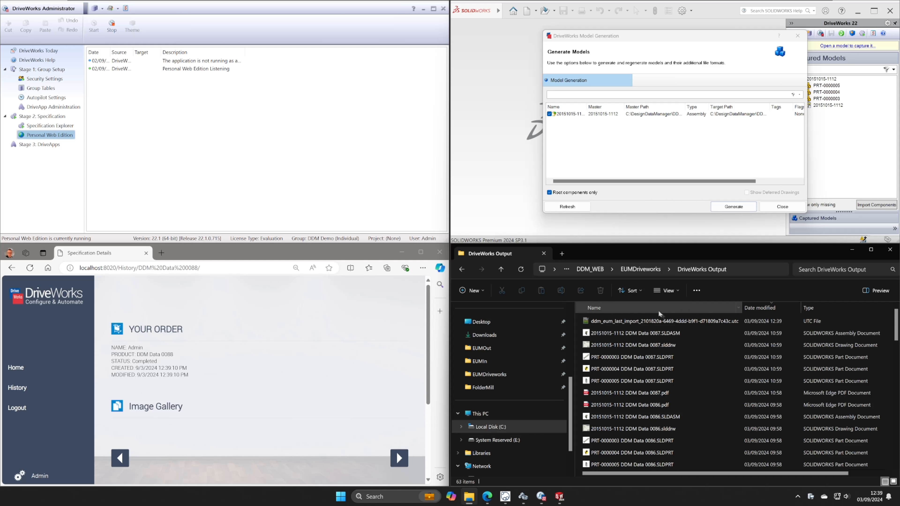
{"action": "left_click", "coordinate": [648, 323]}
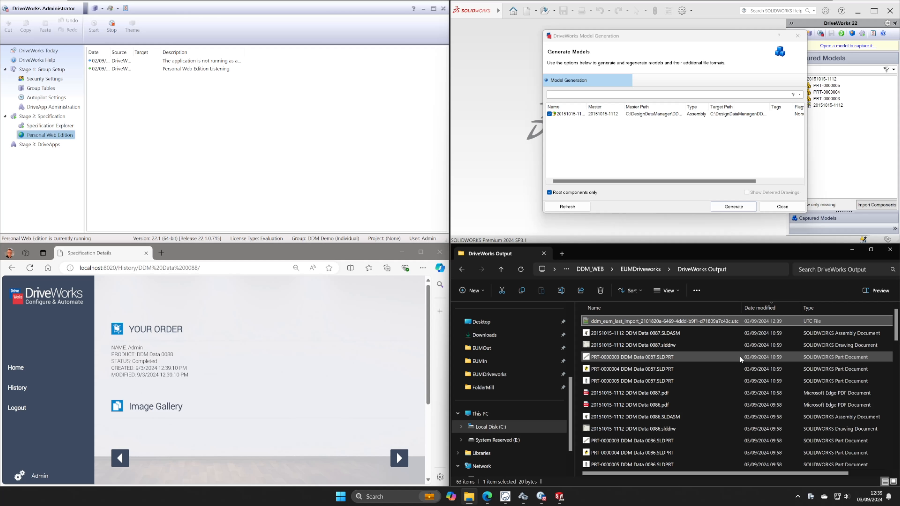
{"action": "mouse_move", "coordinate": [740, 356]}
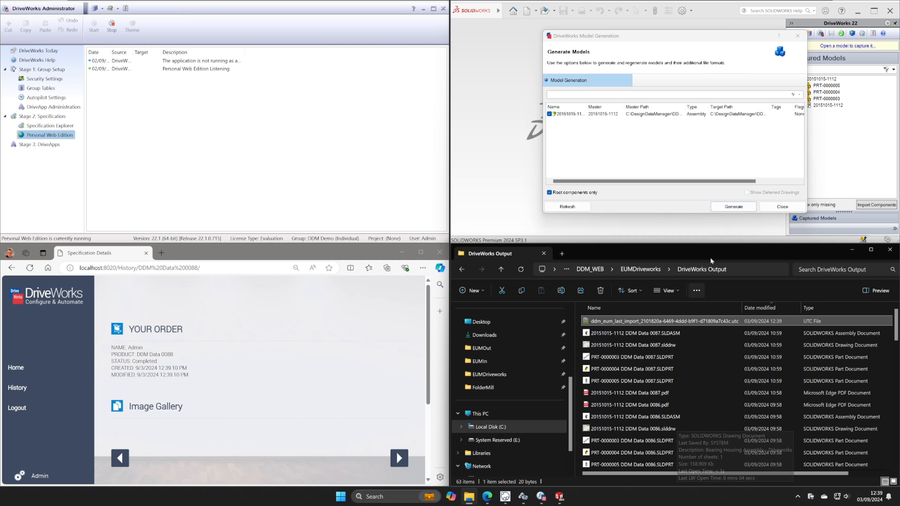
{"action": "left_click", "coordinate": [733, 207]}
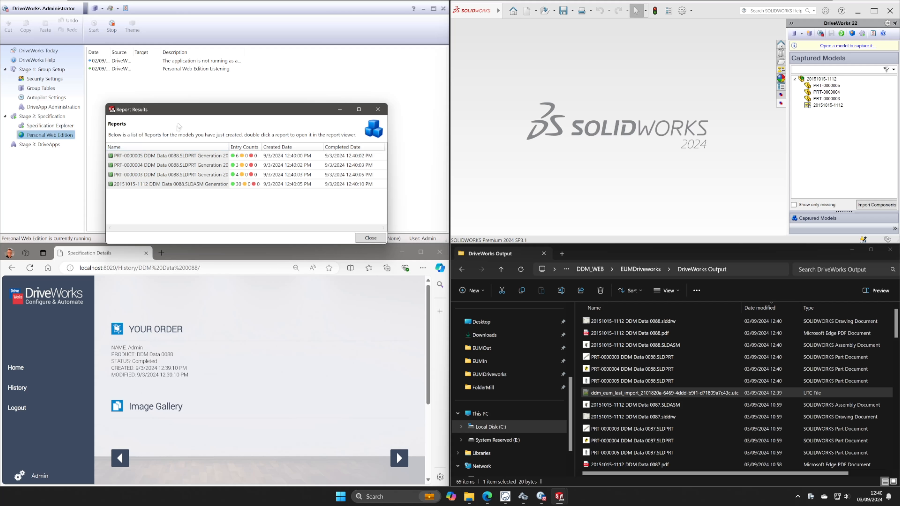
{"action": "left_click_drag", "start_coordinate": [186, 112], "coordinate": [546, 89]}
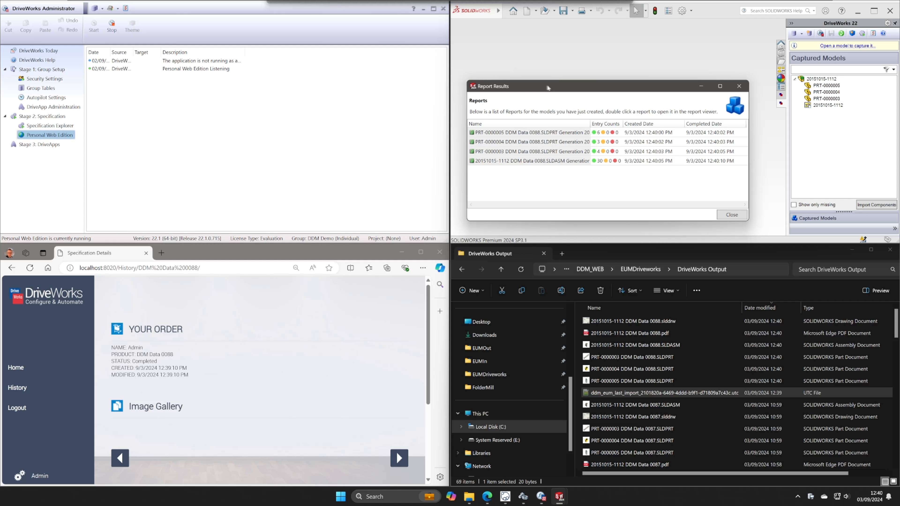
{"action": "left_click", "coordinate": [480, 164]}
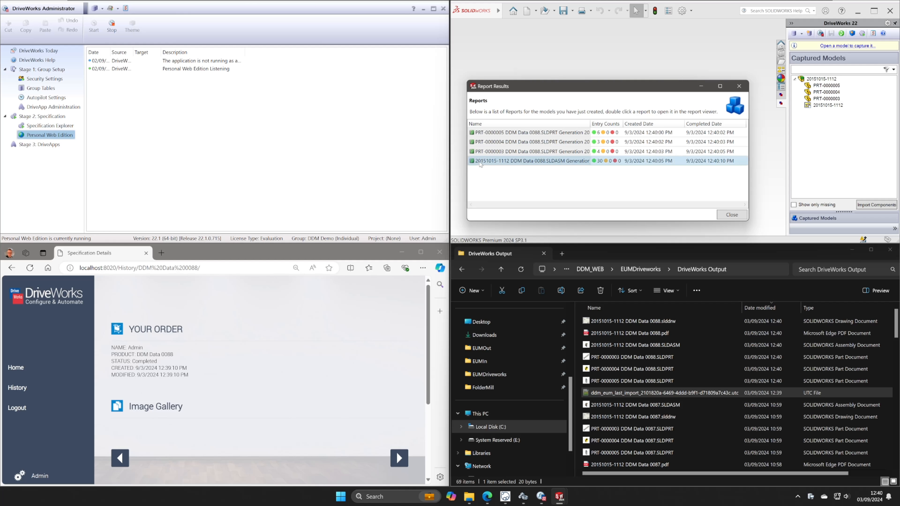
{"action": "key", "text": "Up"}
{"action": "key", "text": "Up"}
{"action": "key", "text": "Up"}
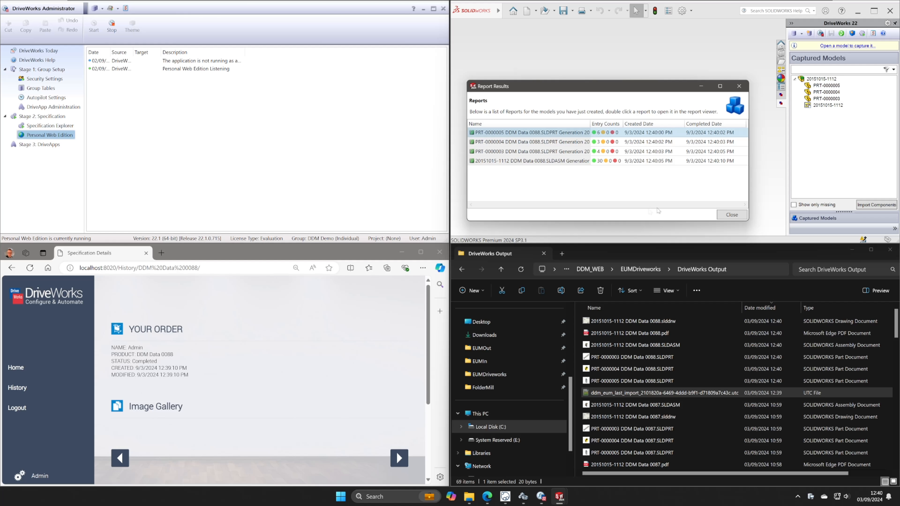
{"action": "left_click", "coordinate": [731, 214]}
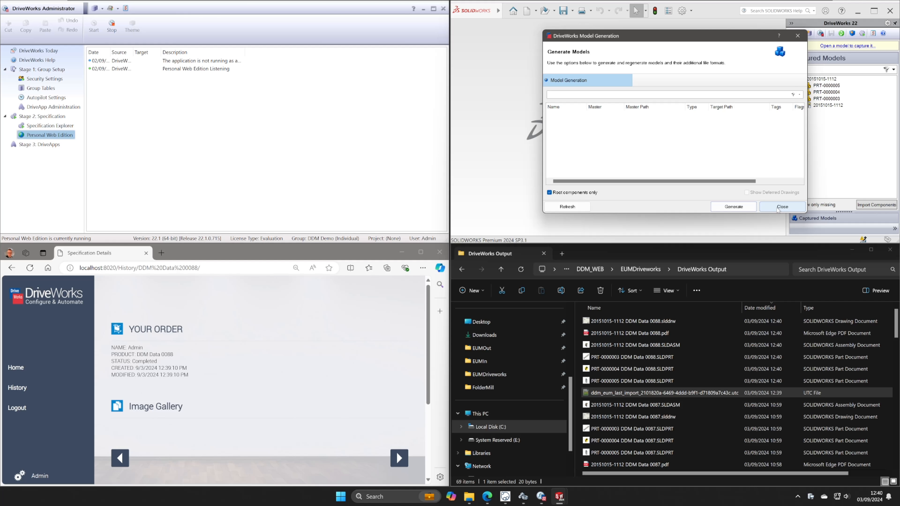
{"action": "left_click", "coordinate": [778, 209]}
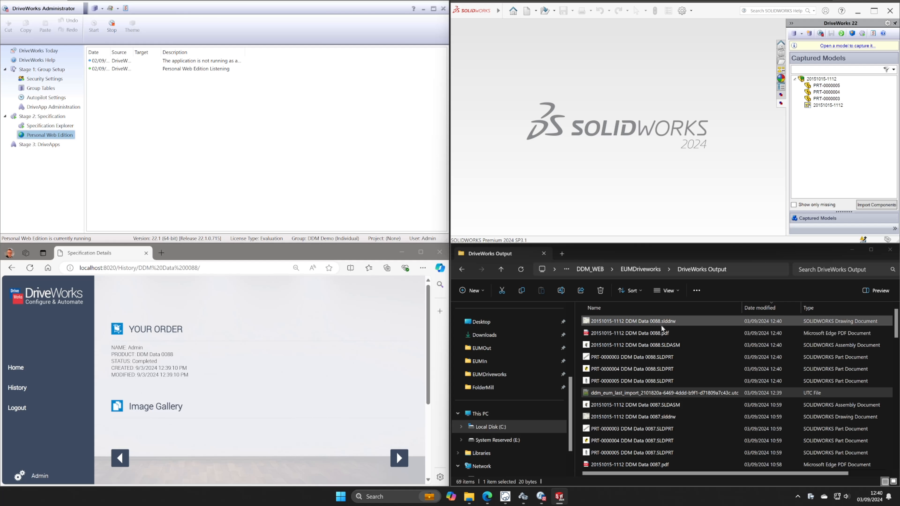
- Examine the generated DDM Data 0088 files in the DriveWorks Output folder and list the Driveworks - Generated items in DDM
{"action": "left_click_drag", "start_coordinate": [670, 380], "coordinate": [673, 341]}
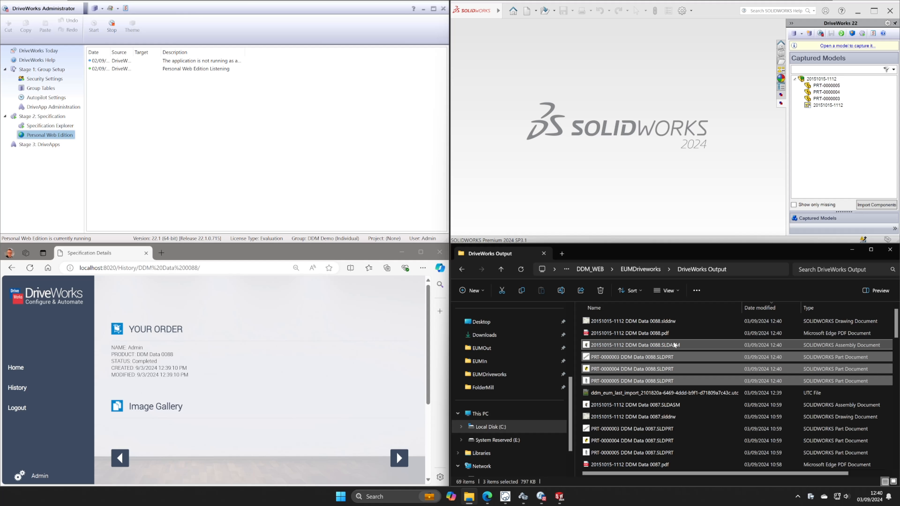
{"action": "left_click", "coordinate": [672, 323], "text": "ctrl"}
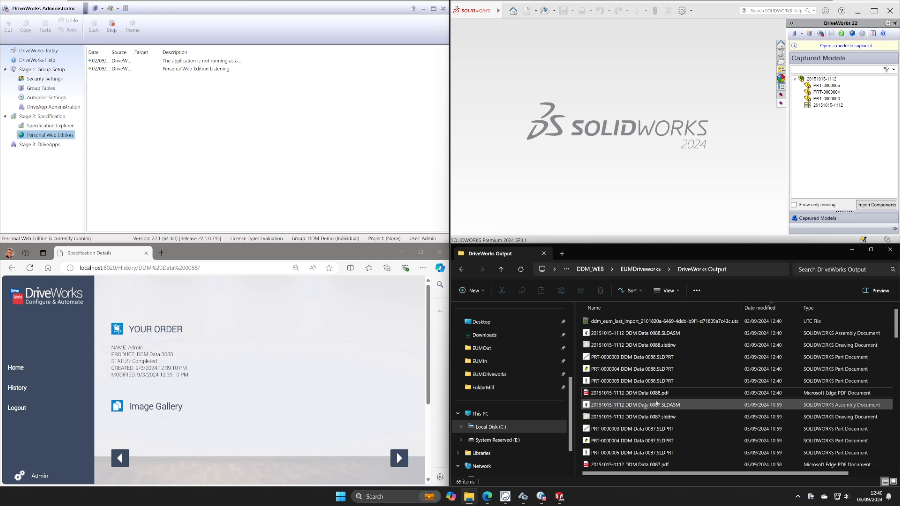
{"action": "left_click", "coordinate": [680, 322]}
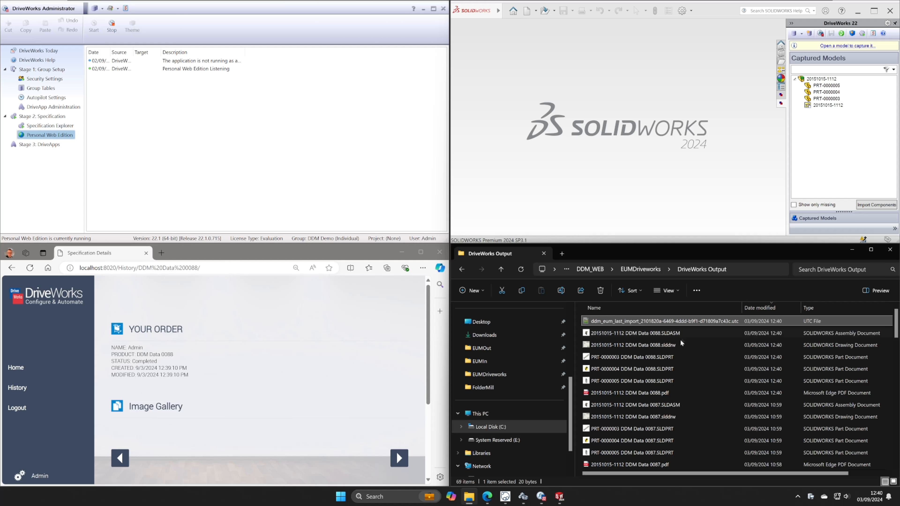
{"action": "mouse_move", "coordinate": [674, 378]}
{"action": "left_click", "coordinate": [505, 497]}
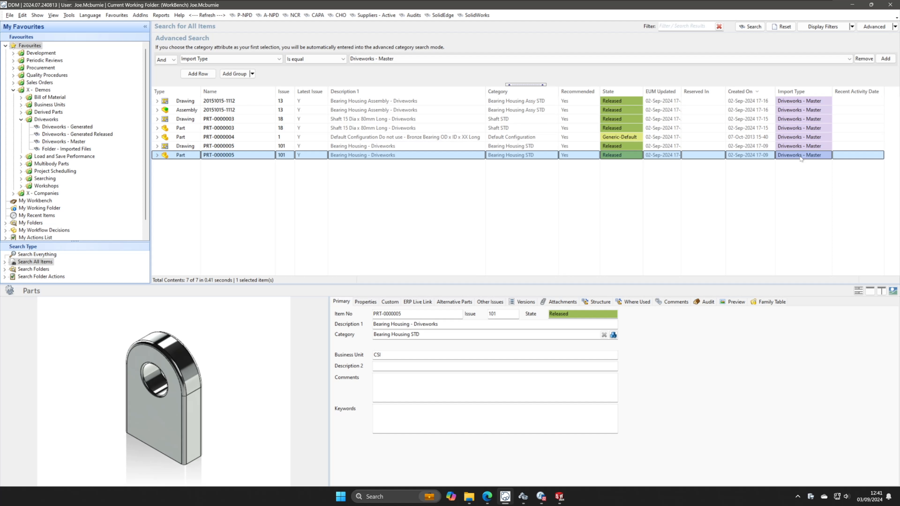
{"action": "left_click", "coordinate": [82, 128]}
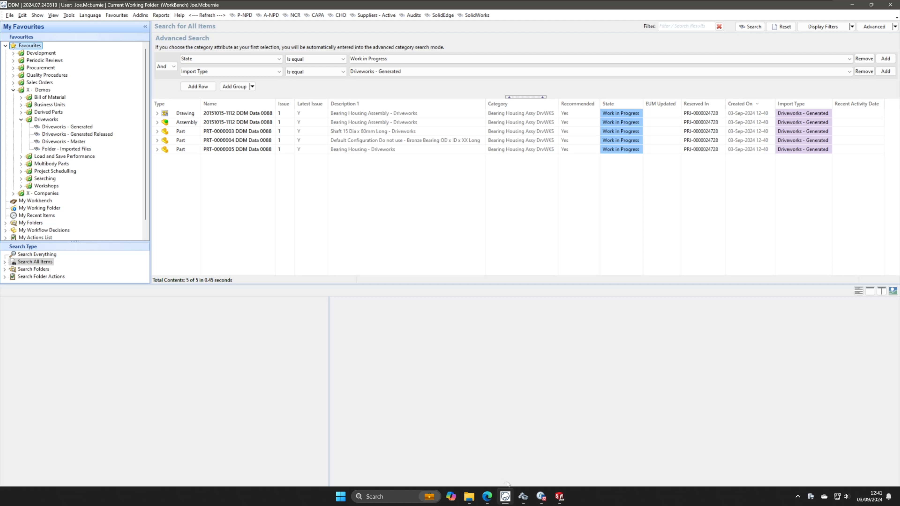
- Switch to DDM Administration and review the Driveworks Generated Files Import configuration in the EUM Import (ERP) settings
{"action": "left_click", "coordinate": [522, 496]}
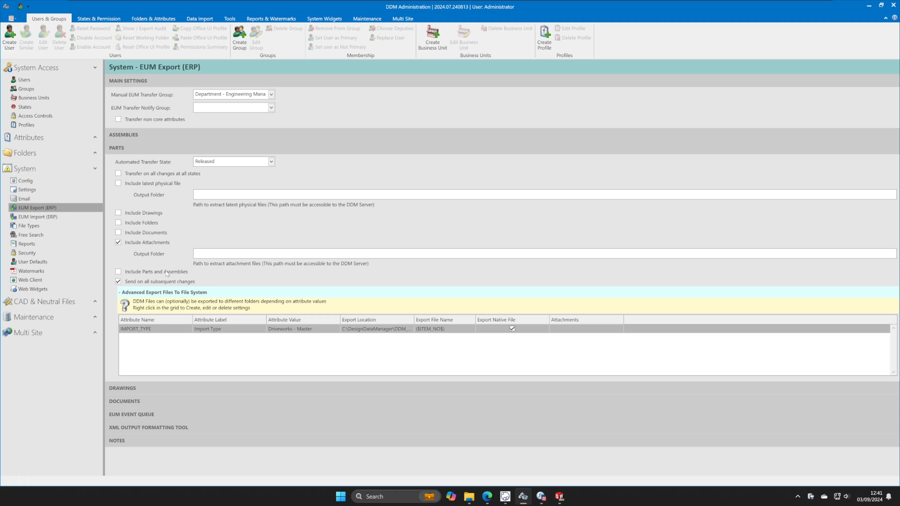
{"action": "left_click", "coordinate": [36, 217]}
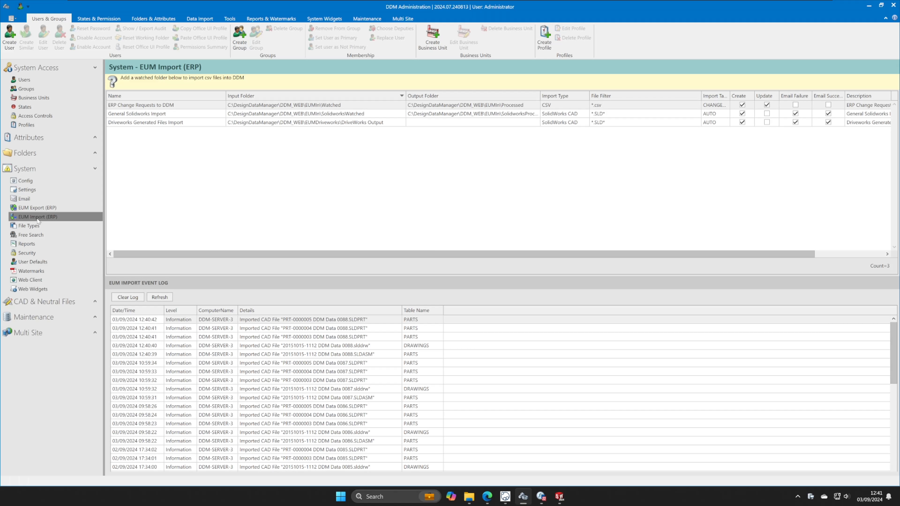
{"action": "left_click", "coordinate": [198, 124]}
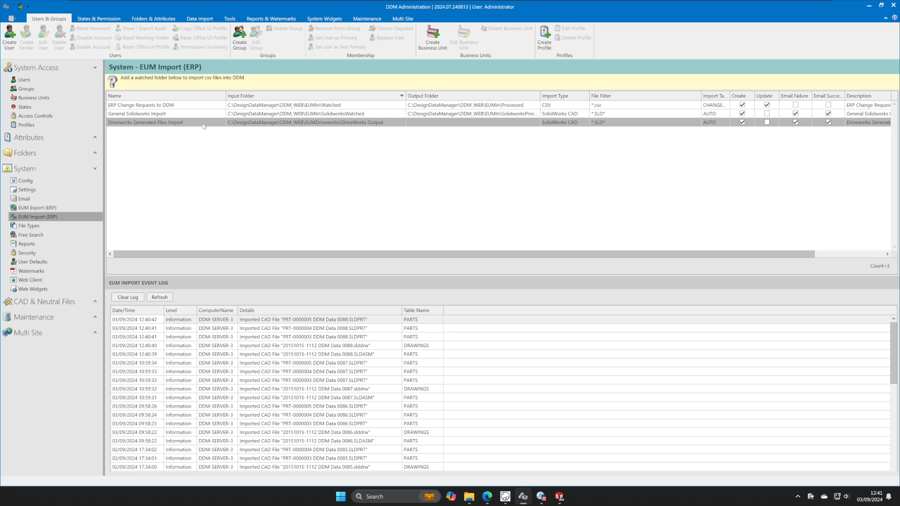
{"action": "double_click", "coordinate": [203, 124]}
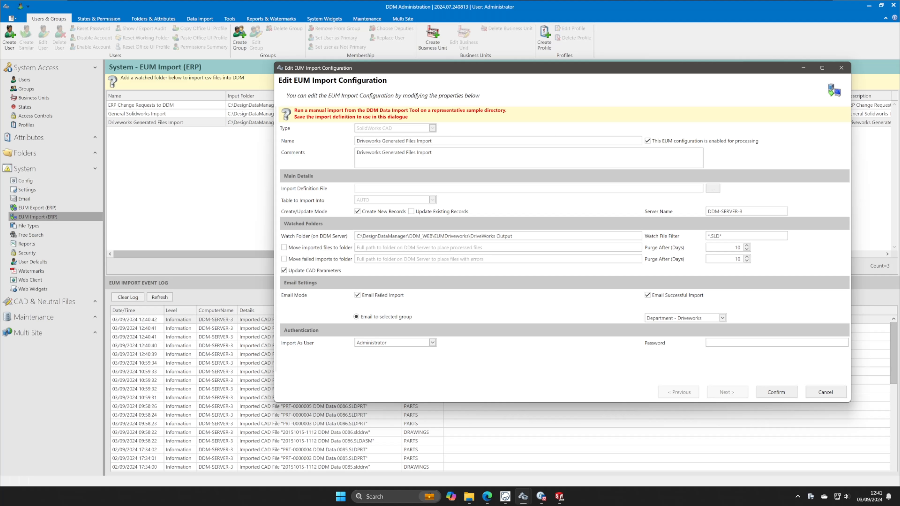
{"action": "left_click_drag", "start_coordinate": [431, 141], "coordinate": [355, 141]}
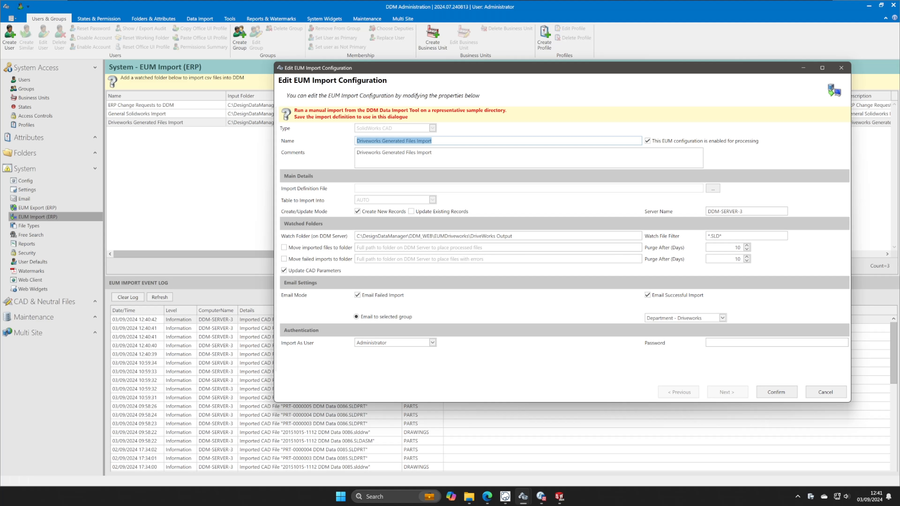
{"action": "left_click", "coordinate": [432, 152]}
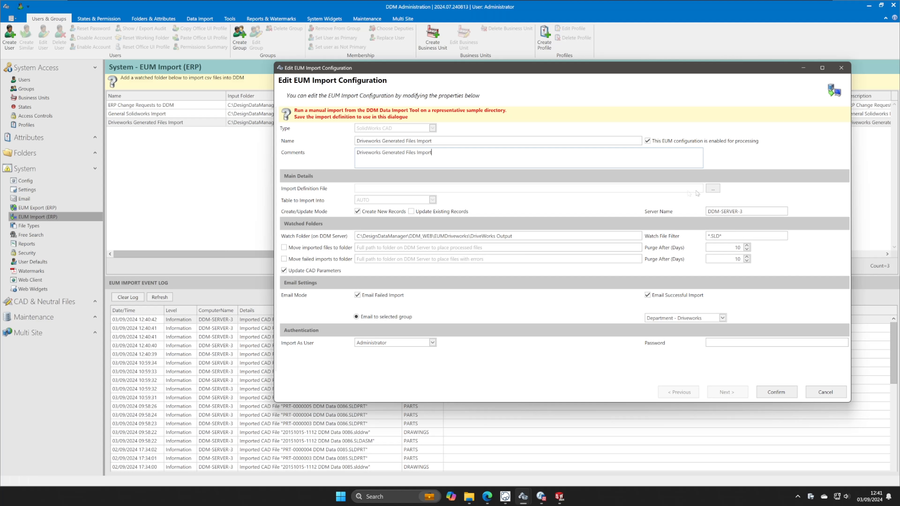
- Locate the import definition file DDM Import from Driveworks after generated.ddmcadimp, then cancel the file selection and the configuration edit
{"action": "left_click", "coordinate": [713, 188]}
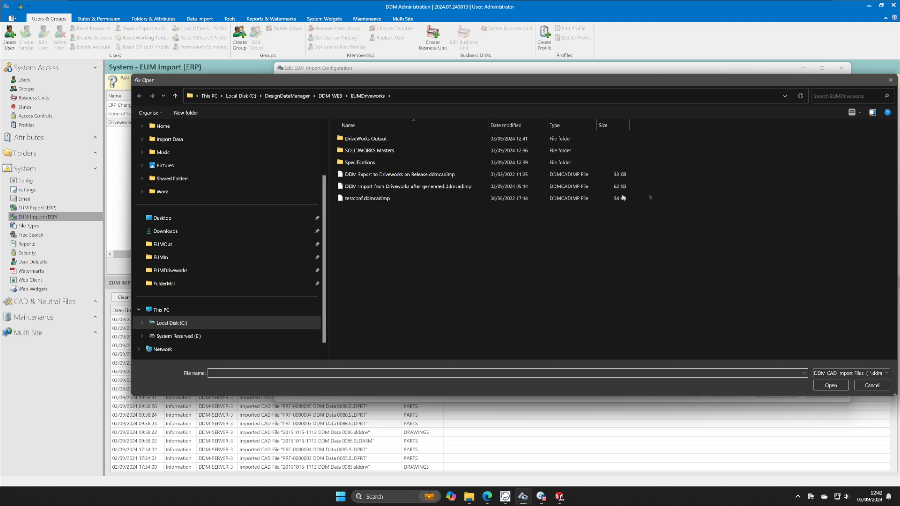
{"action": "left_click", "coordinate": [393, 188]}
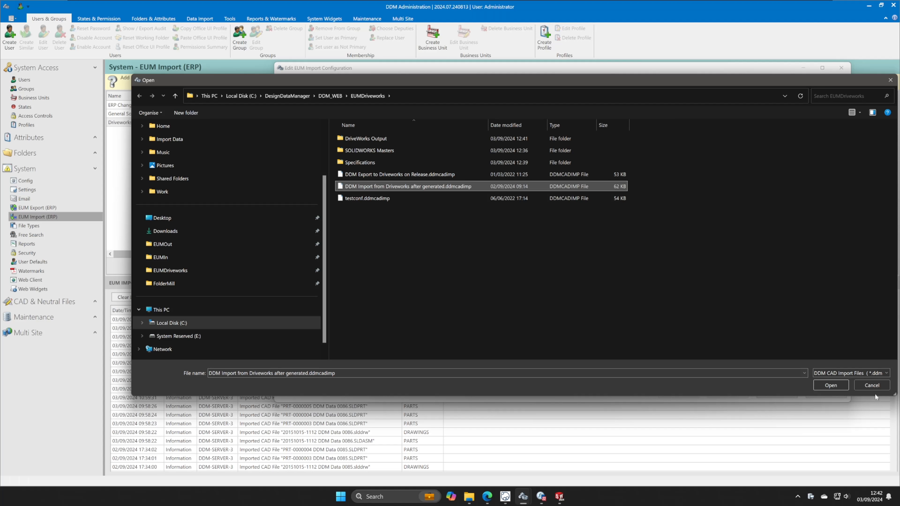
{"action": "left_click", "coordinate": [880, 389]}
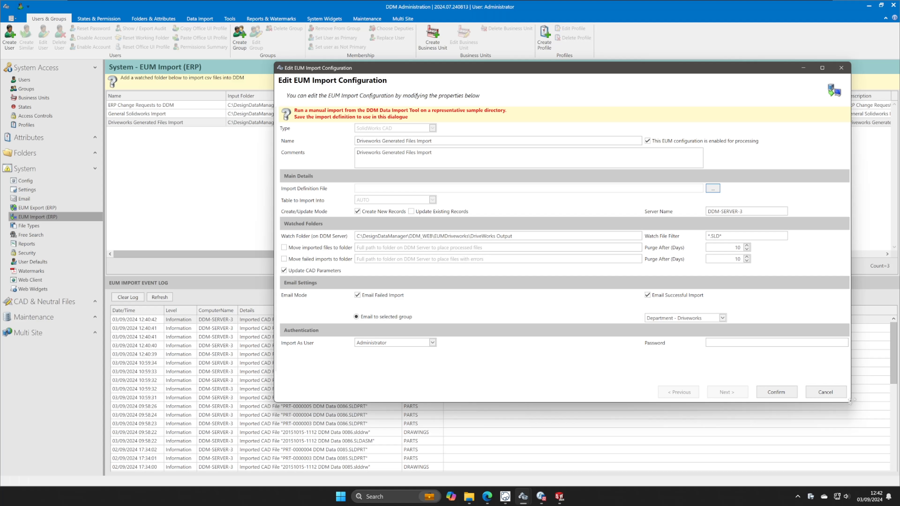
{"action": "left_click", "coordinate": [828, 393]}
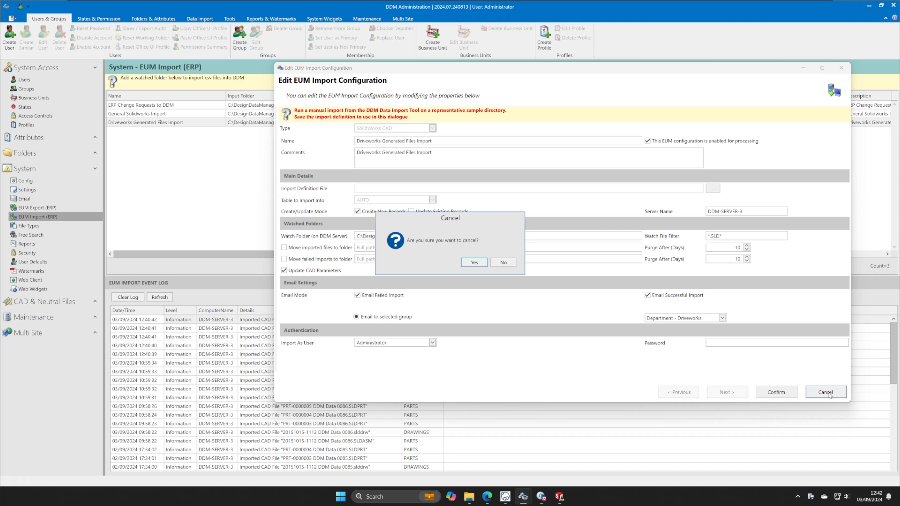
{"action": "left_click", "coordinate": [473, 262]}
- Launch the DDM Data Importer, log in with the administrator account, and accept the liability warning
{"action": "left_click", "coordinate": [340, 496]}
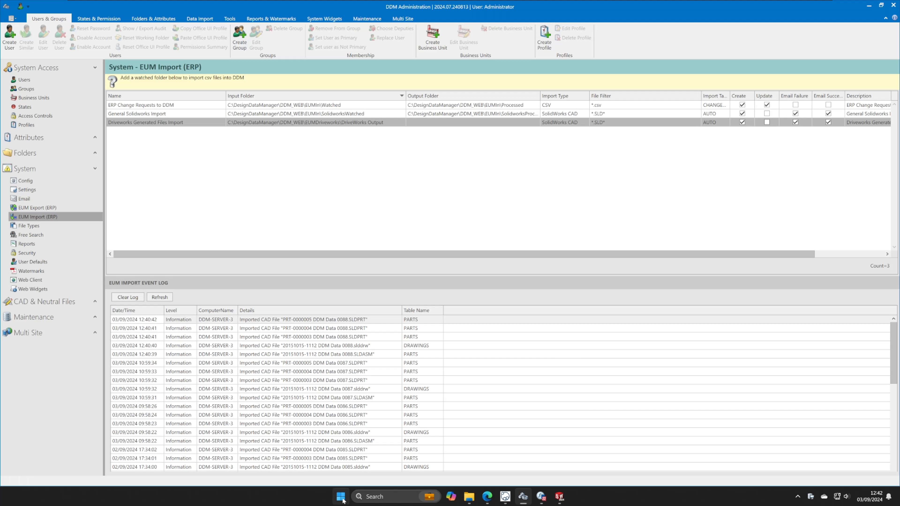
{"action": "left_click", "coordinate": [470, 255]}
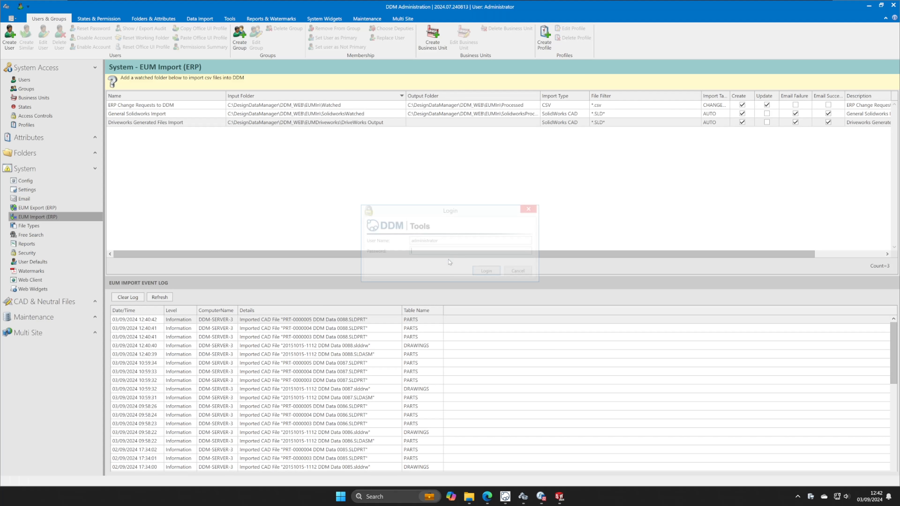
{"action": "left_click", "coordinate": [491, 273]}
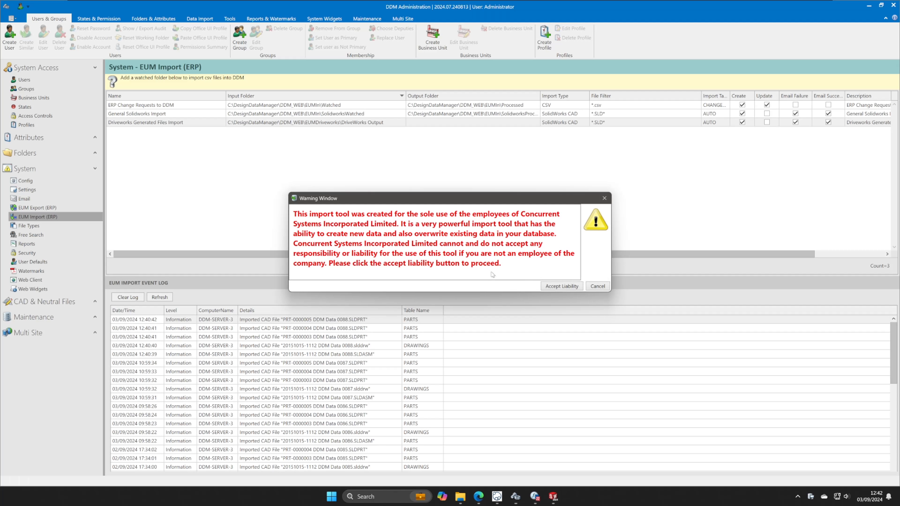
{"action": "left_click", "coordinate": [549, 288]}
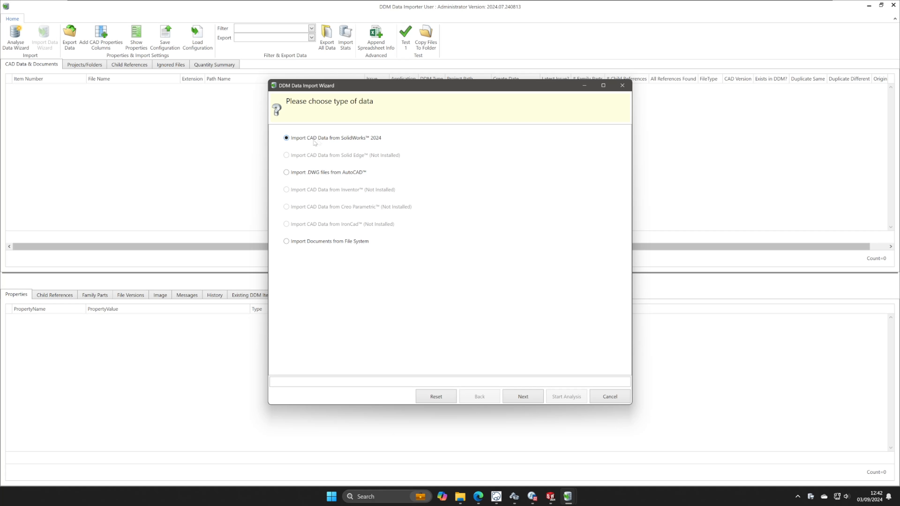
- Analyse the SolidWorks 2024 file system data in C:\DesignDataManager\DDM_WEB\EUMDriveworks\DriveWorks Output and dismiss the analysis summary
{"action": "left_click", "coordinate": [533, 399]}
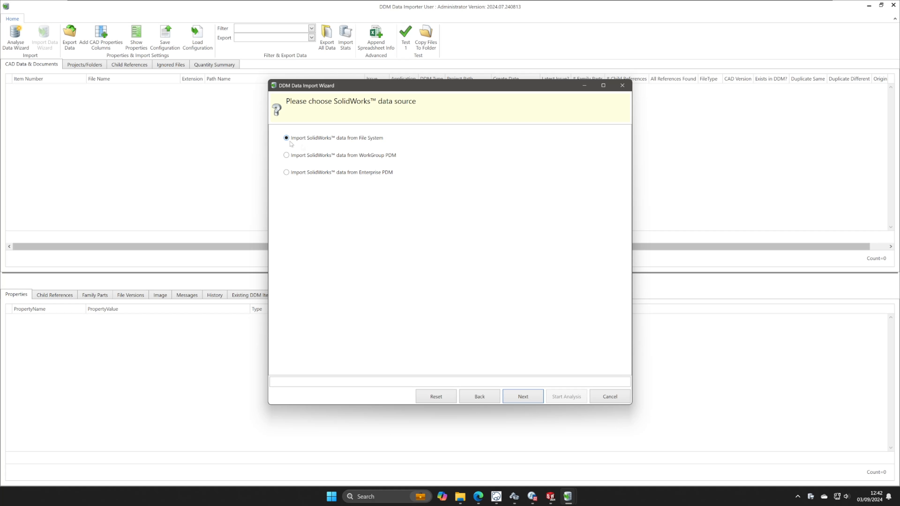
{"action": "left_click", "coordinate": [533, 398]}
{"action": "left_click_drag", "start_coordinate": [466, 135], "coordinate": [310, 146]}
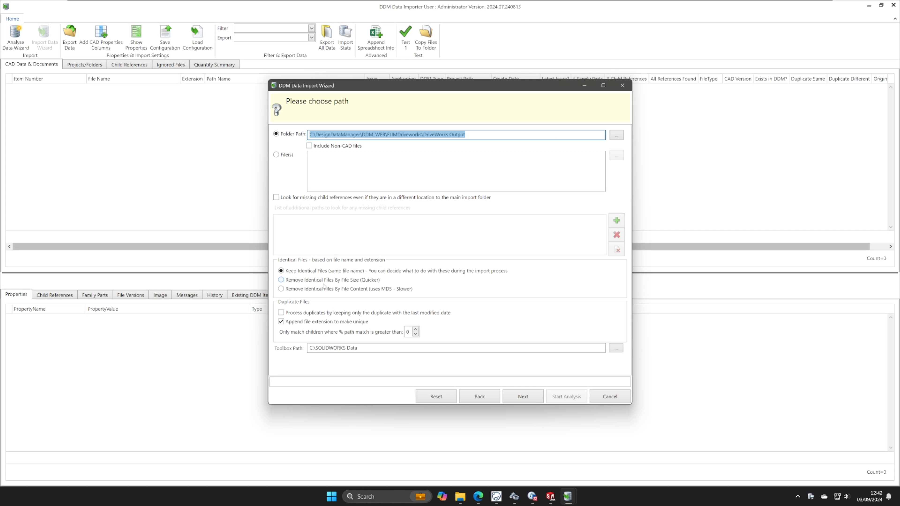
{"action": "left_click", "coordinate": [533, 402]}
{"action": "left_click", "coordinate": [533, 402]}
{"action": "left_click", "coordinate": [532, 401]}
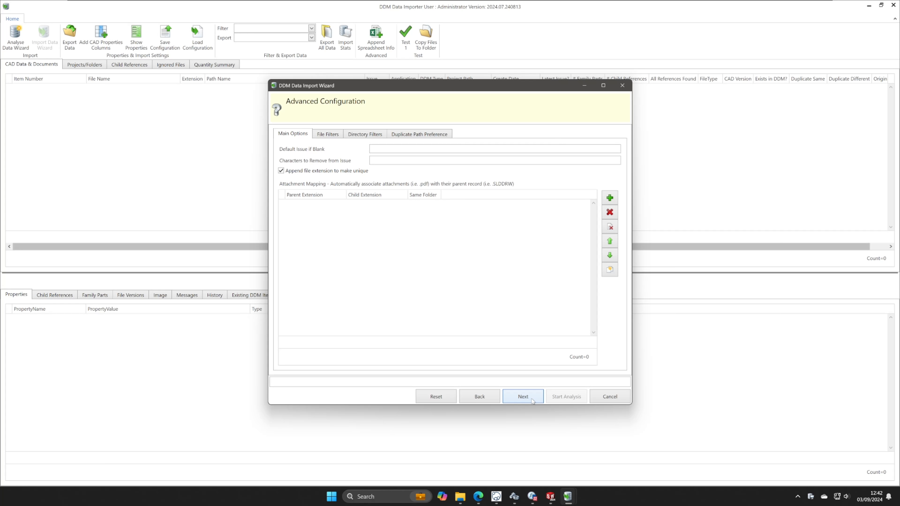
{"action": "left_click", "coordinate": [521, 399]}
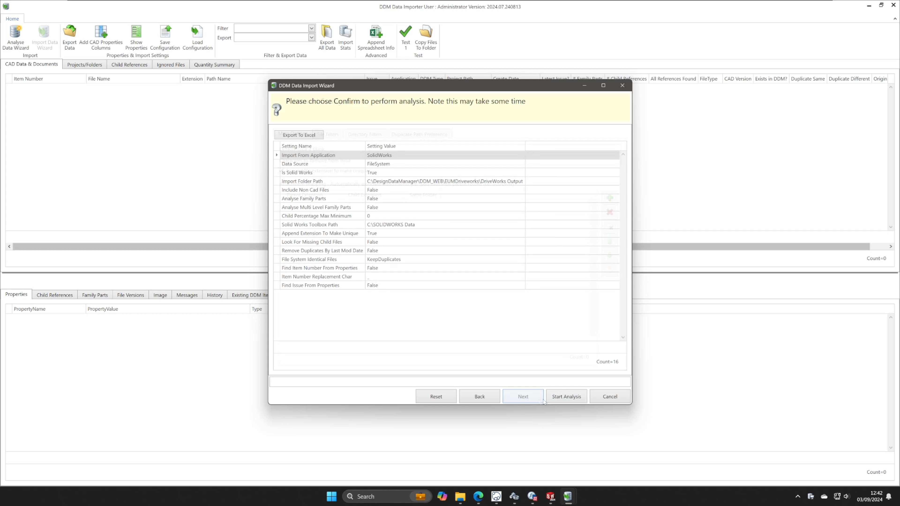
{"action": "left_click", "coordinate": [566, 397]}
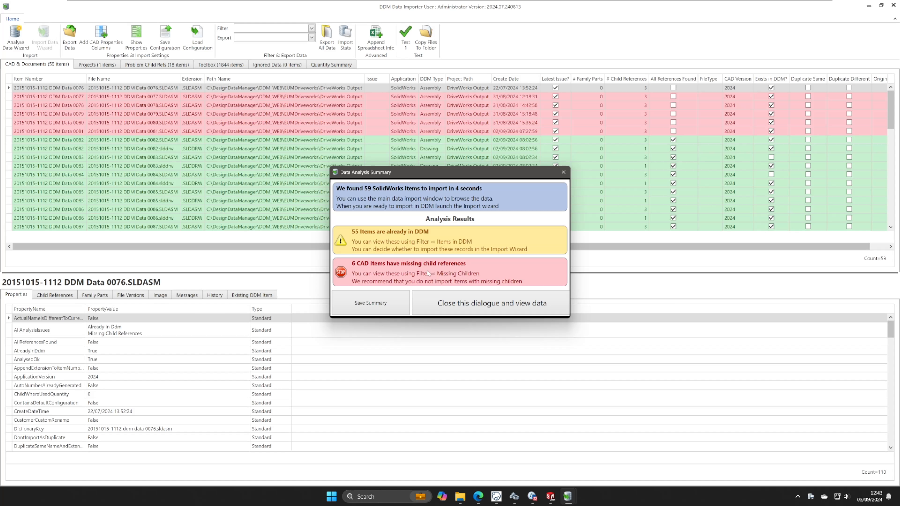
{"action": "left_click", "coordinate": [470, 307]}
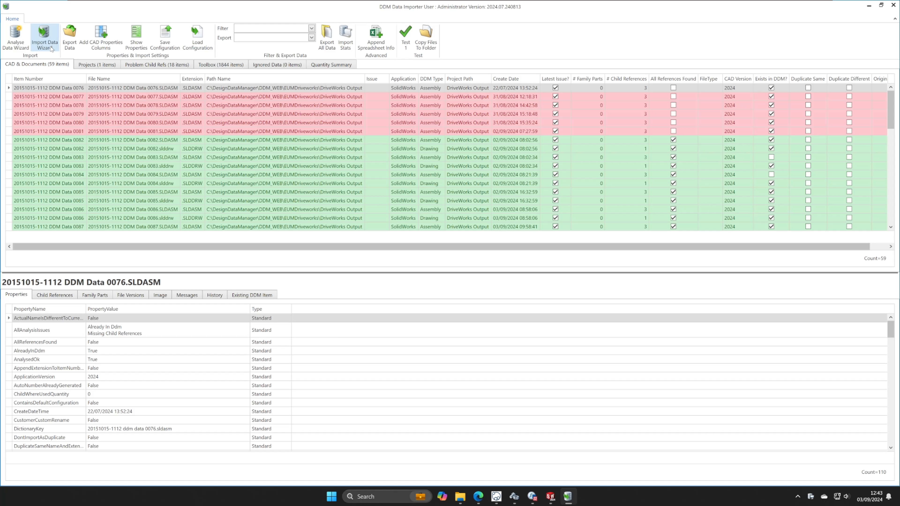
- Start the Import Data Wizard, view the options for items already in DDM, and proceed to the reserve folder selection
{"action": "left_click", "coordinate": [52, 48]}
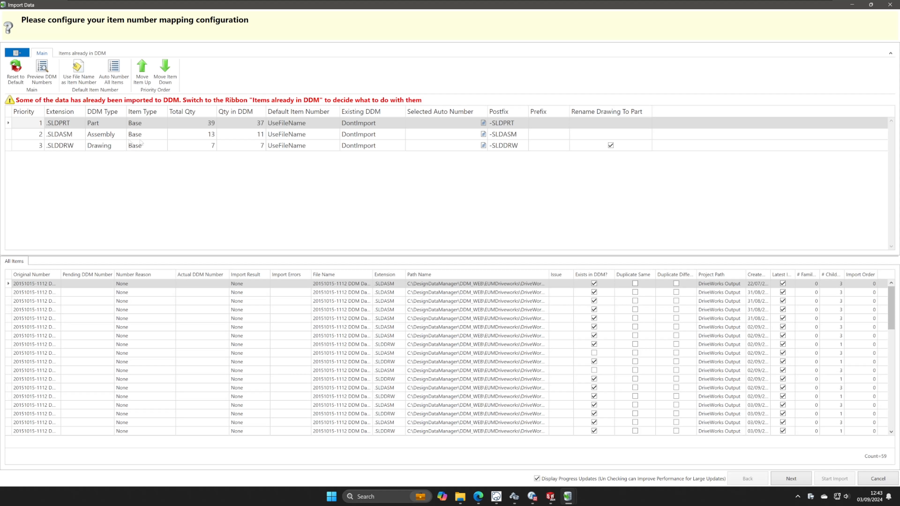
{"action": "left_click", "coordinate": [85, 55]}
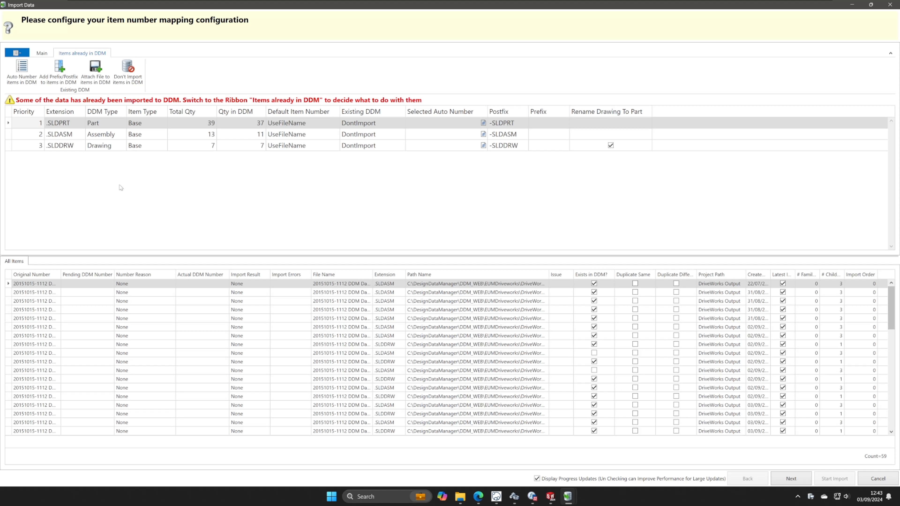
{"action": "left_click", "coordinate": [791, 481]}
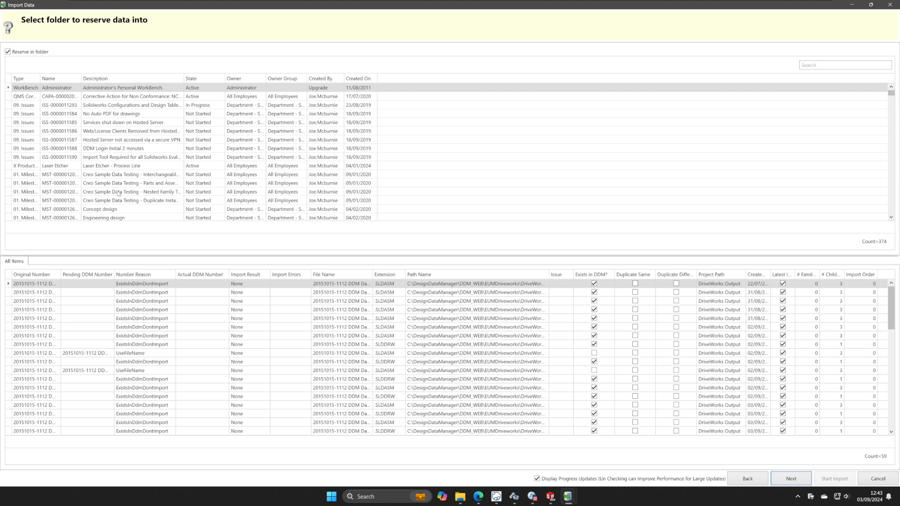
- Reserve the import data in the folder DriveWorks - Bearing Housing Assembly - Generated Files, found by searching "drive", and continue to the import summary
{"action": "left_click", "coordinate": [801, 66]}
{"action": "type", "text": "drive"}
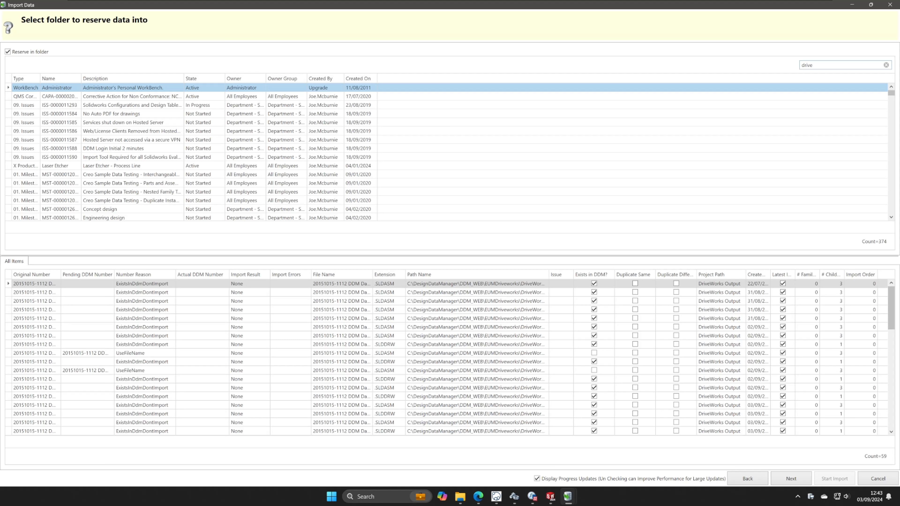
{"action": "double_click", "coordinate": [184, 78]}
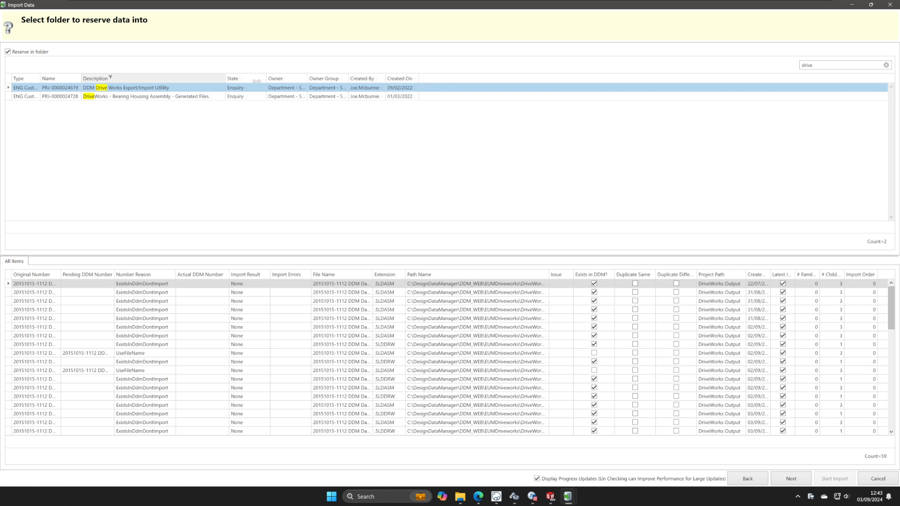
{"action": "left_click", "coordinate": [209, 98]}
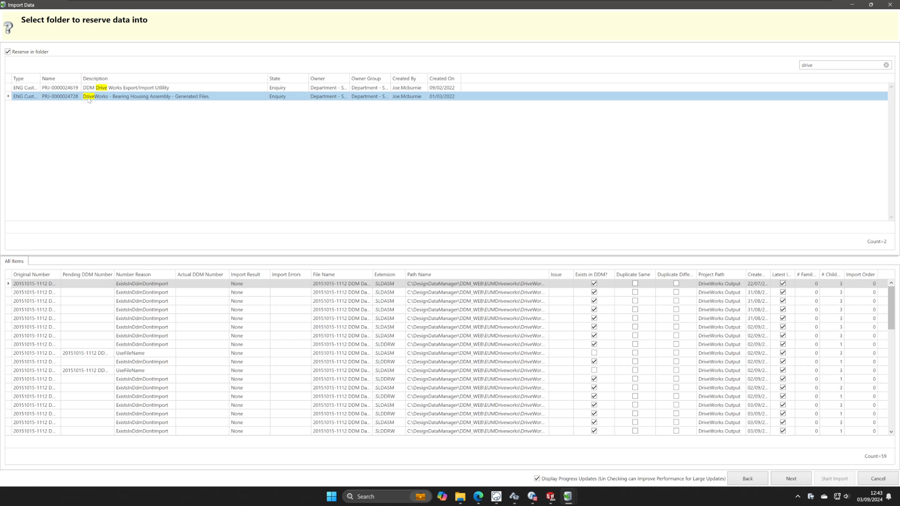
{"action": "left_click", "coordinate": [797, 482]}
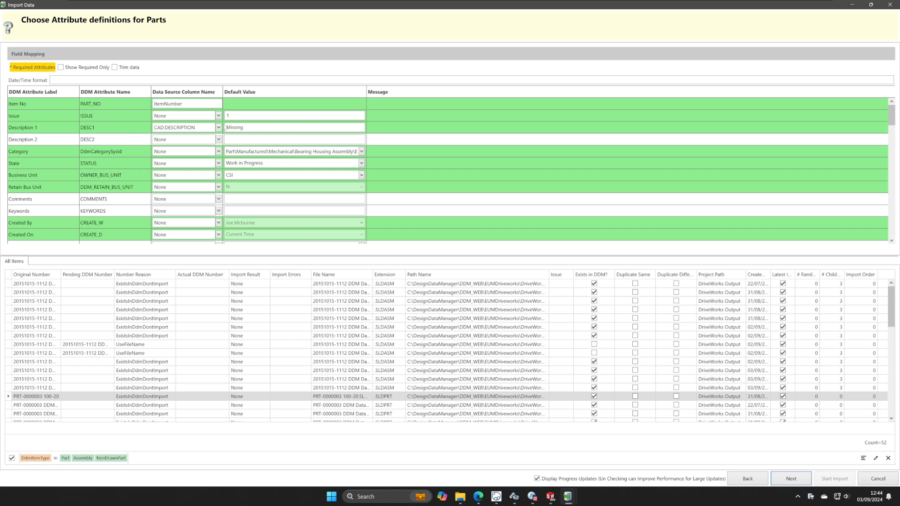
{"action": "left_click", "coordinate": [790, 479]}
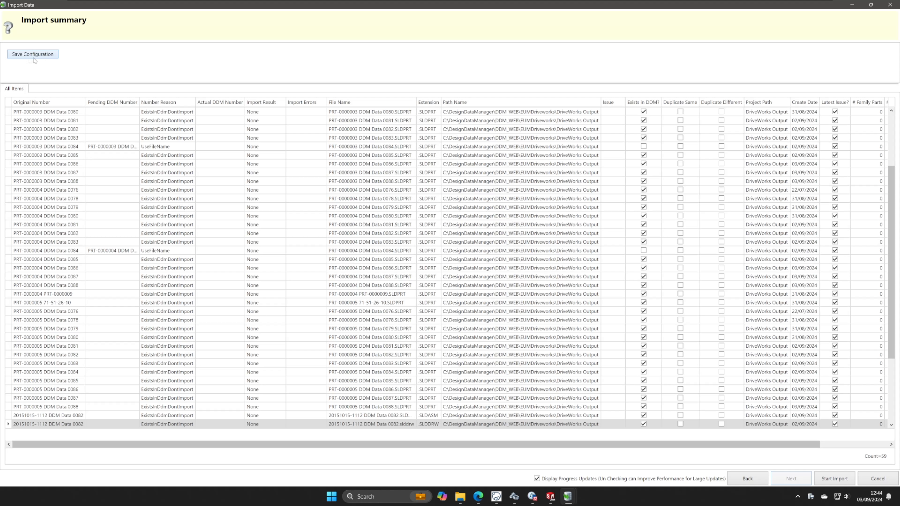
- Choose DDM Import from Driveworks after generated.ddmcadimp in EUMDriveworks as the configuration save target, then cancel saving and exit the import wizard and Data Importer
{"action": "left_click", "coordinate": [45, 57]}
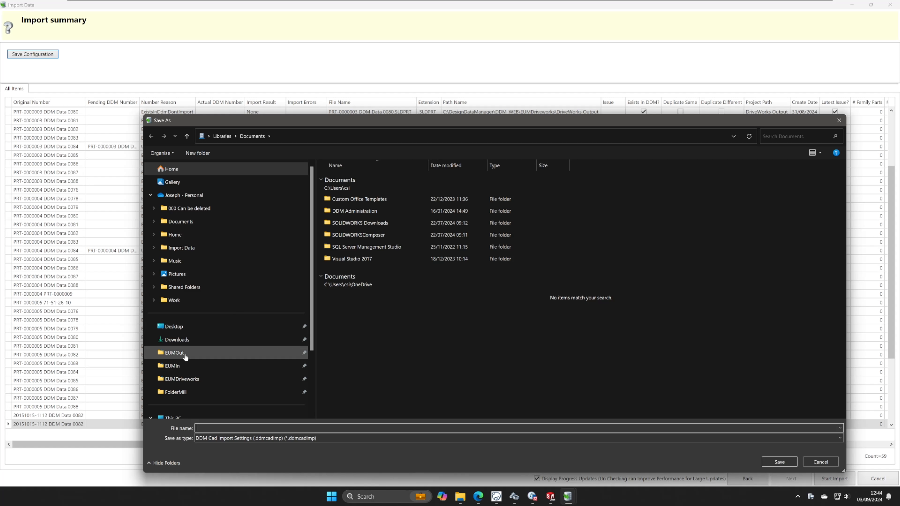
{"action": "left_click", "coordinate": [221, 354]}
{"action": "left_click", "coordinate": [191, 379]}
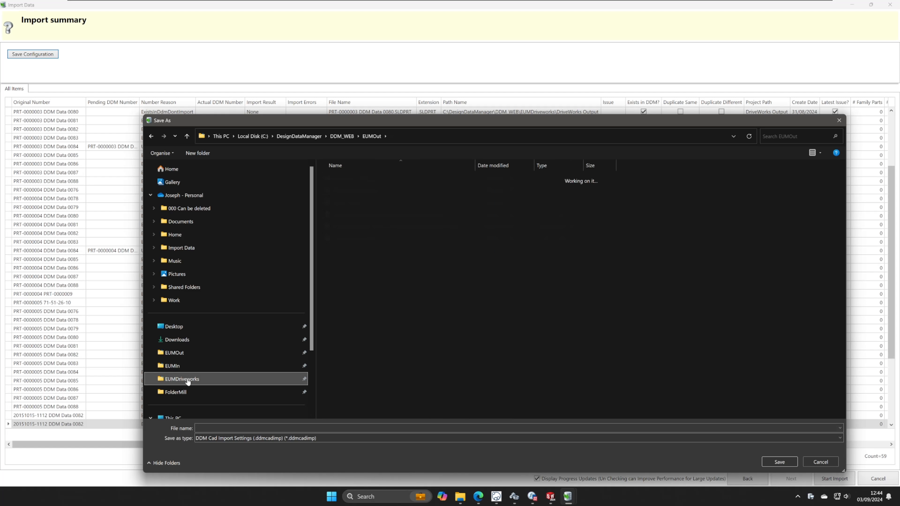
{"action": "left_click", "coordinate": [360, 228]}
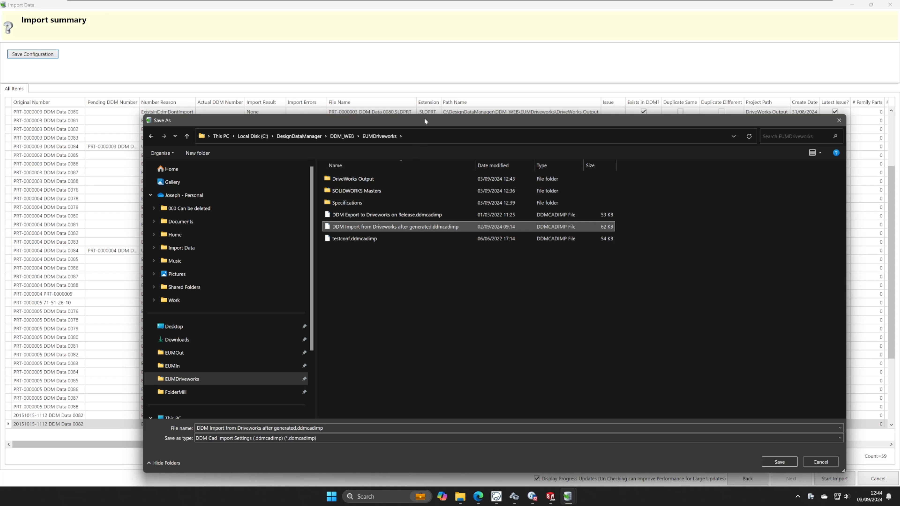
{"action": "left_click_drag", "start_coordinate": [423, 121], "coordinate": [390, 88]}
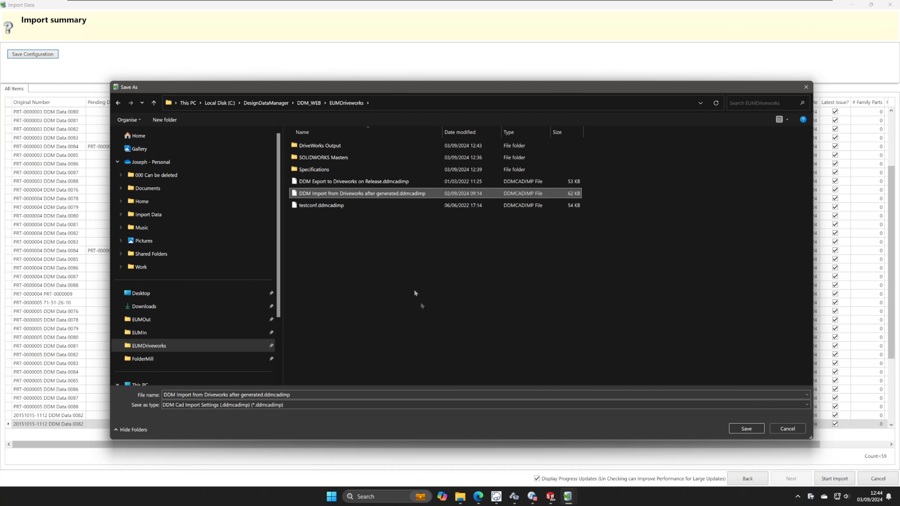
{"action": "left_click", "coordinate": [786, 429]}
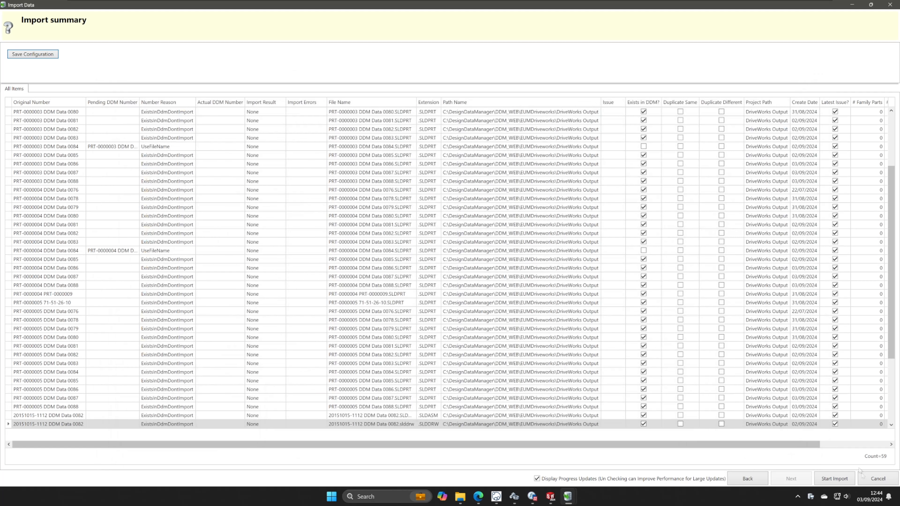
{"action": "left_click", "coordinate": [877, 480]}
{"action": "left_click", "coordinate": [893, 5]}
{"action": "left_click", "coordinate": [498, 262]}
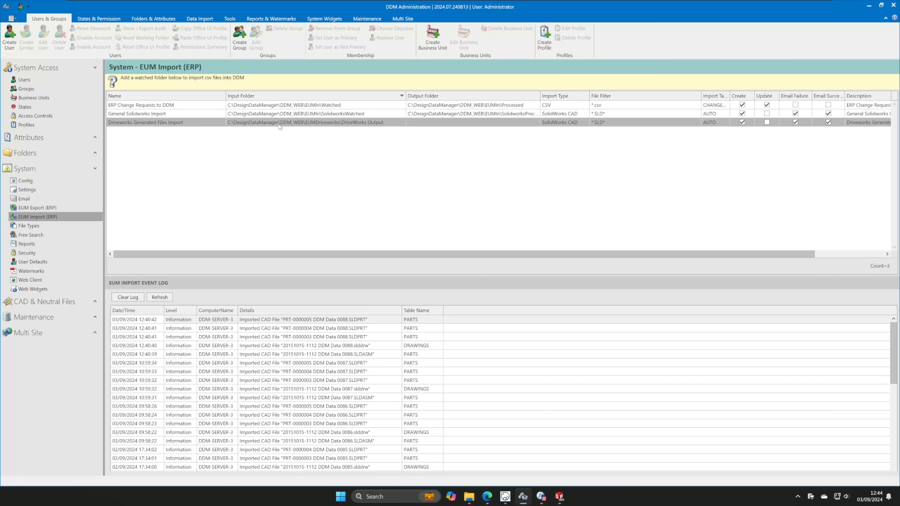
- Review the watch folder path in the Driveworks Generated Files Import configuration and cancel the edit
{"action": "double_click", "coordinate": [280, 123]}
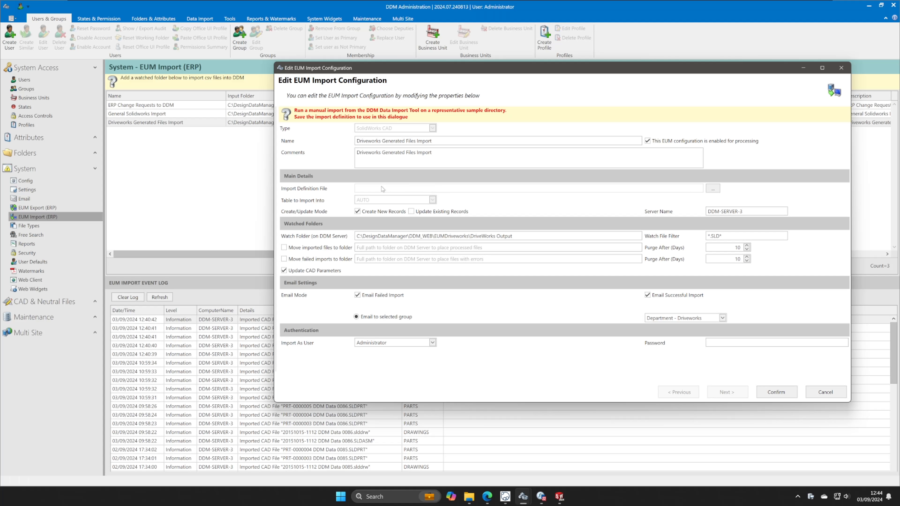
{"action": "left_click_drag", "start_coordinate": [513, 236], "coordinate": [323, 240]}
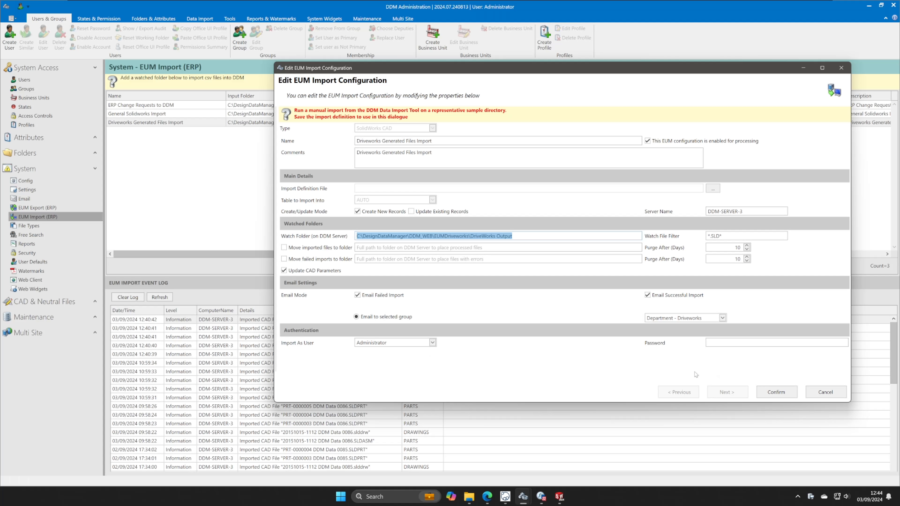
{"action": "left_click", "coordinate": [825, 392]}
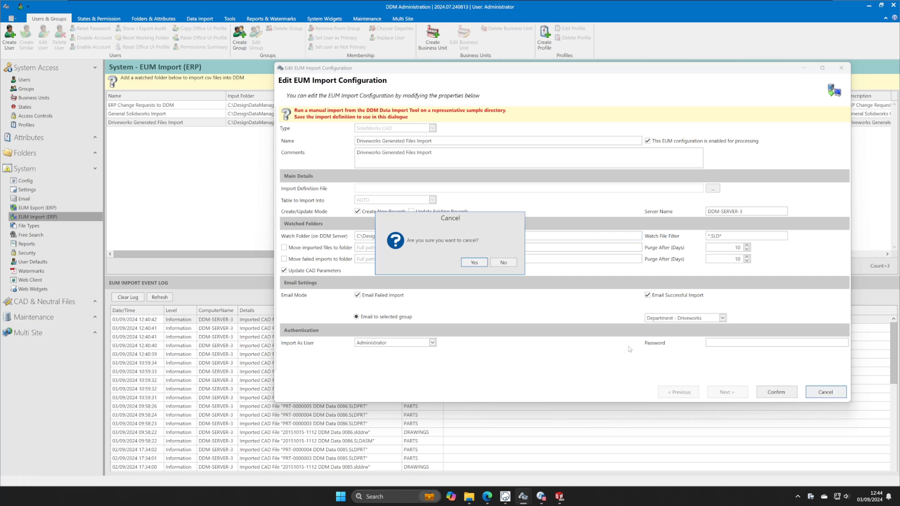
{"action": "left_click", "coordinate": [464, 263]}
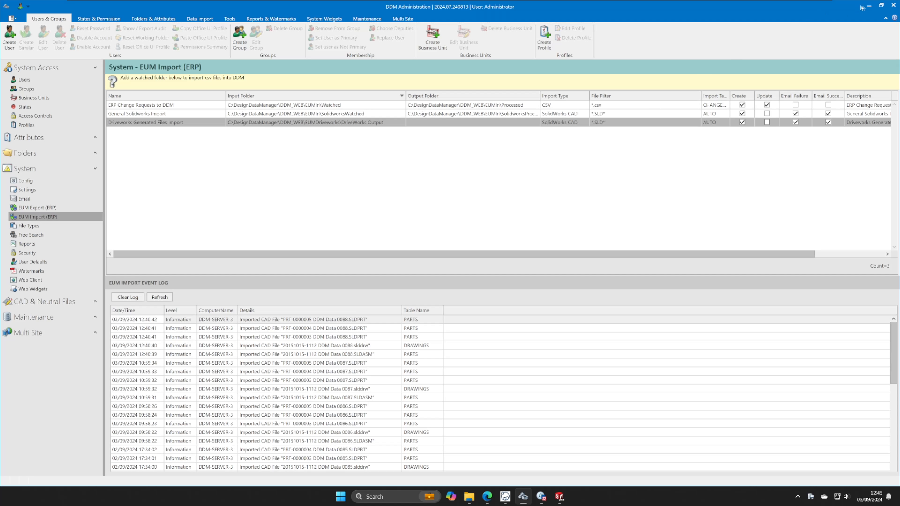
- Switch to the DDM client and view the details and thumbnails of the generated Bearing Housing part and assembly drawing
{"action": "left_click", "coordinate": [869, 5]}
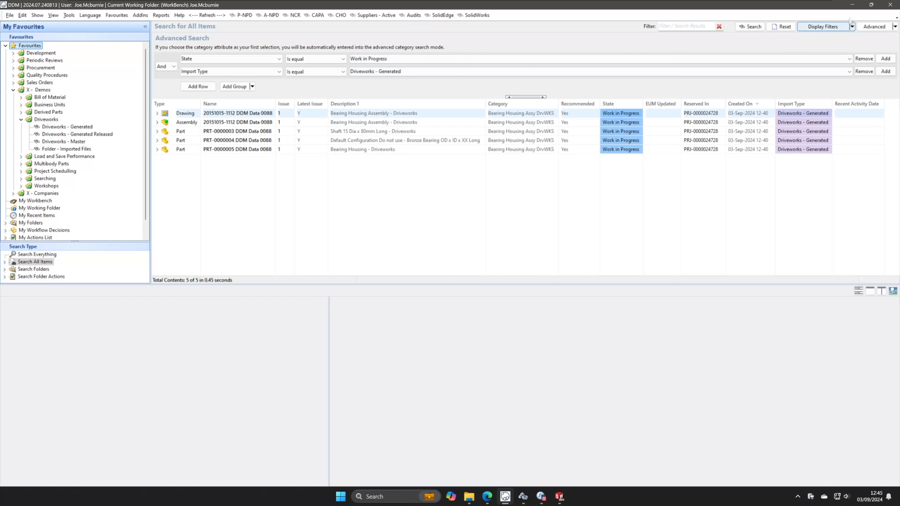
{"action": "left_click", "coordinate": [852, 5]}
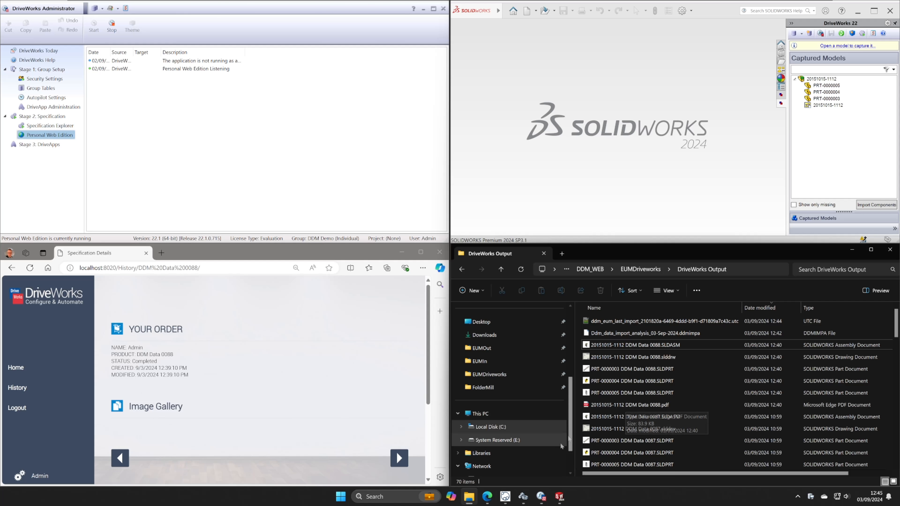
{"action": "left_click", "coordinate": [505, 499]}
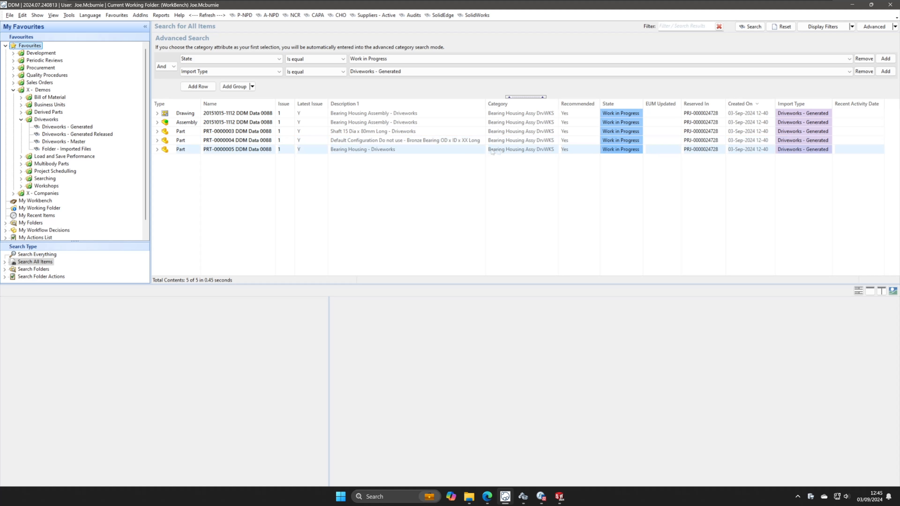
{"action": "left_click", "coordinate": [367, 150]}
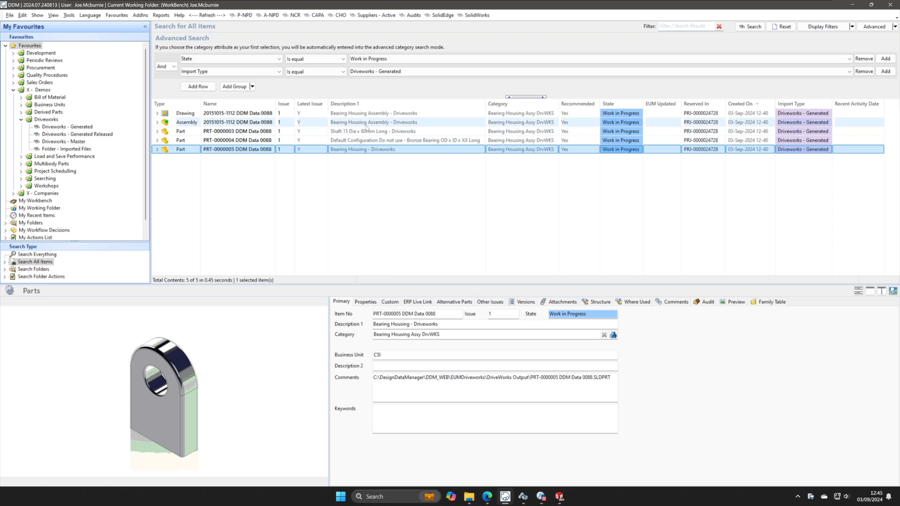
{"action": "left_click", "coordinate": [367, 113]}
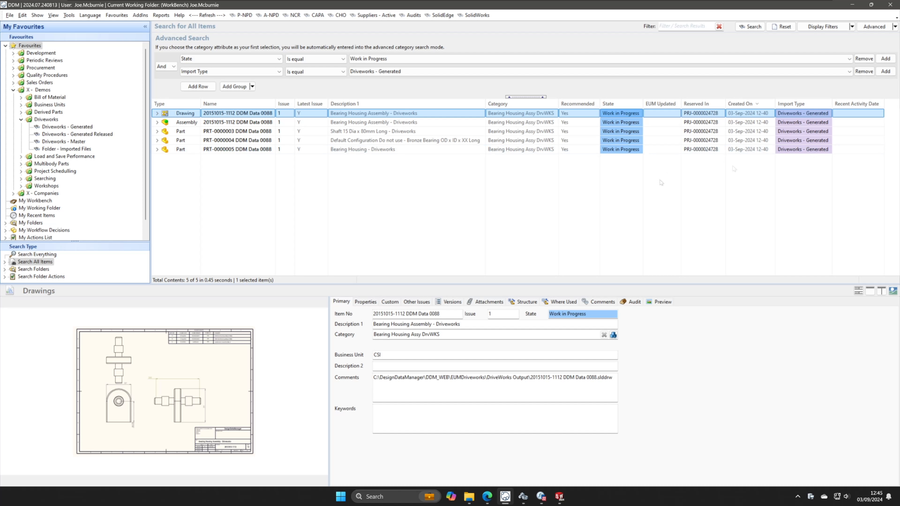
{"action": "left_click", "coordinate": [420, 215]}
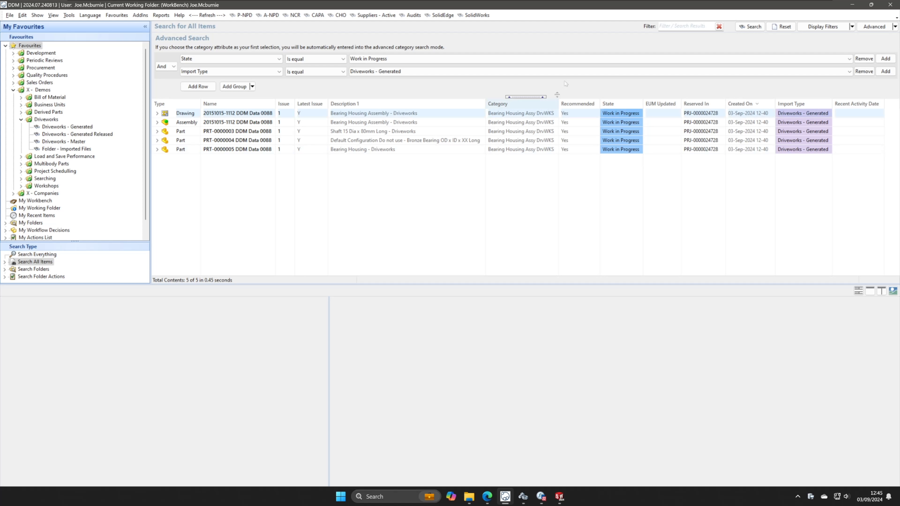
- Minimise the demo server's virtual machine and run the DDM Action Server Client on the host to create the neutral files, then close it
{"action": "mouse_move", "coordinate": [674, 8]}
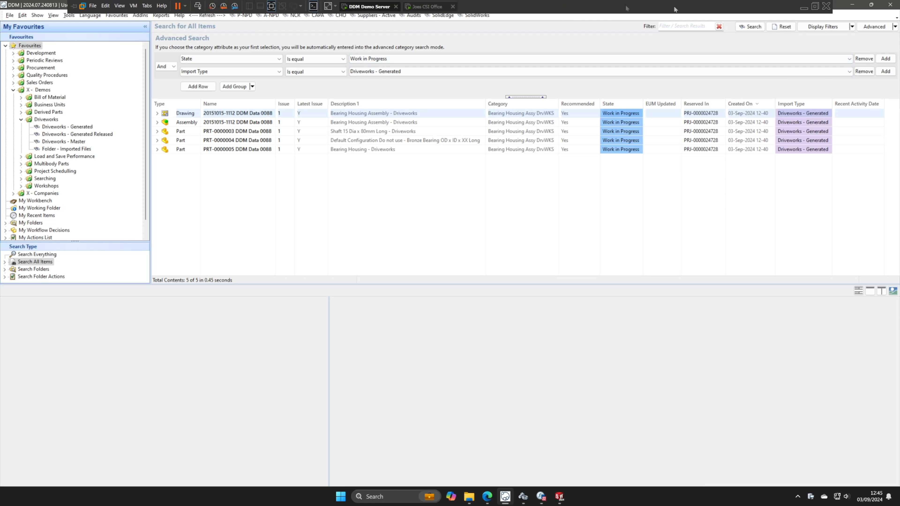
{"action": "left_click", "coordinate": [803, 7]}
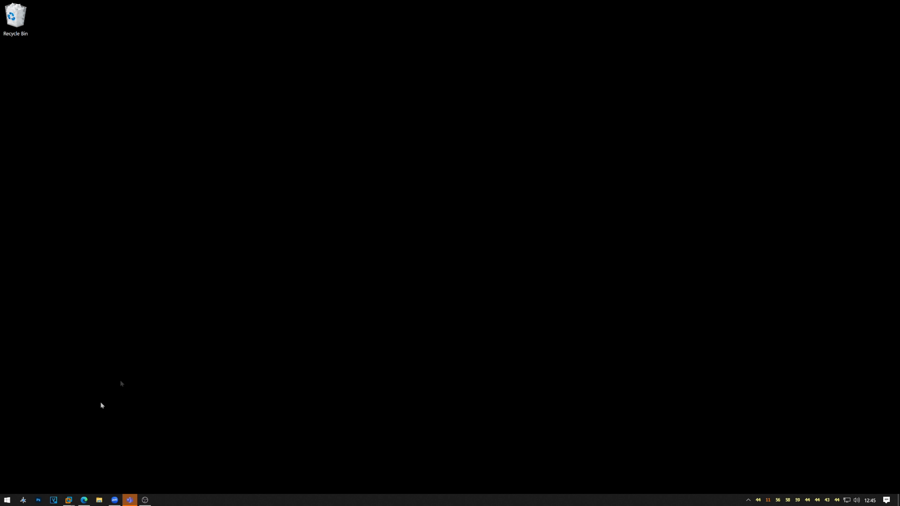
{"action": "left_click", "coordinate": [7, 502]}
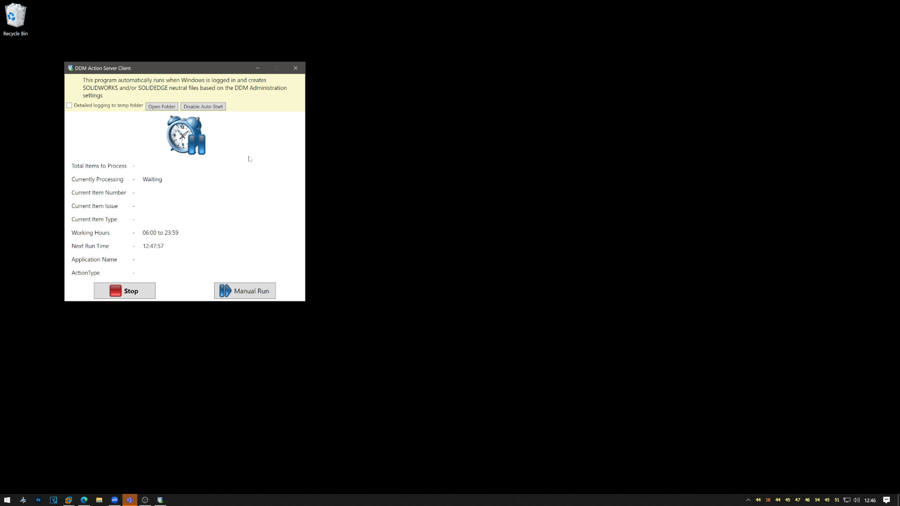
{"action": "left_click", "coordinate": [296, 67]}
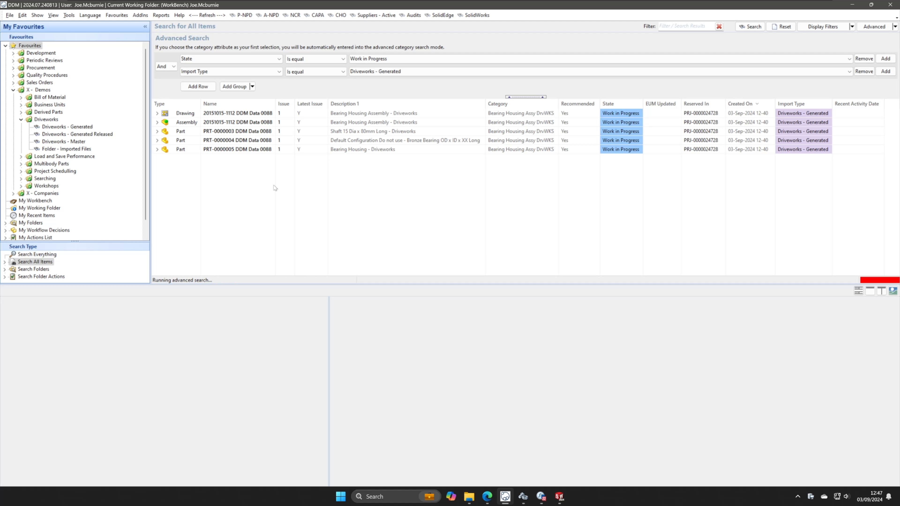
- Inspect the watermark and dimensions in the preview of the Bearing Housing Assembly drawing in the DDM search results
{"action": "left_click", "coordinate": [250, 113]}
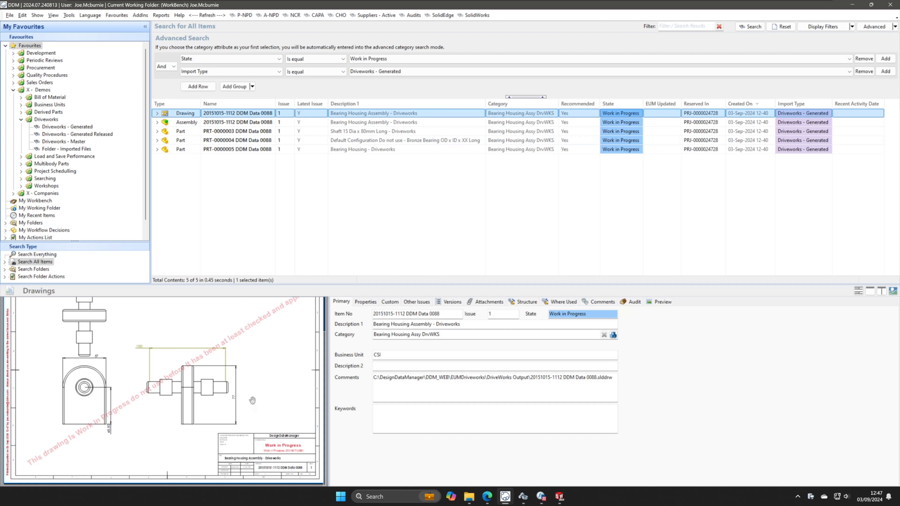
{"action": "scroll", "coordinate": [257, 414], "scroll_direction": "up", "scroll_amount": 3}
{"action": "scroll", "coordinate": [257, 414], "scroll_direction": "down", "scroll_amount": 5}
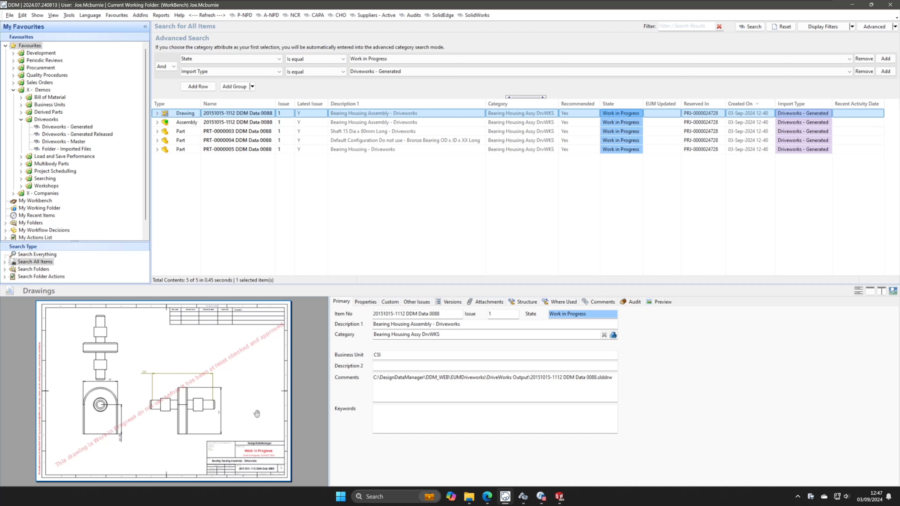
{"action": "scroll", "coordinate": [254, 414], "scroll_direction": "up", "scroll_amount": 3}
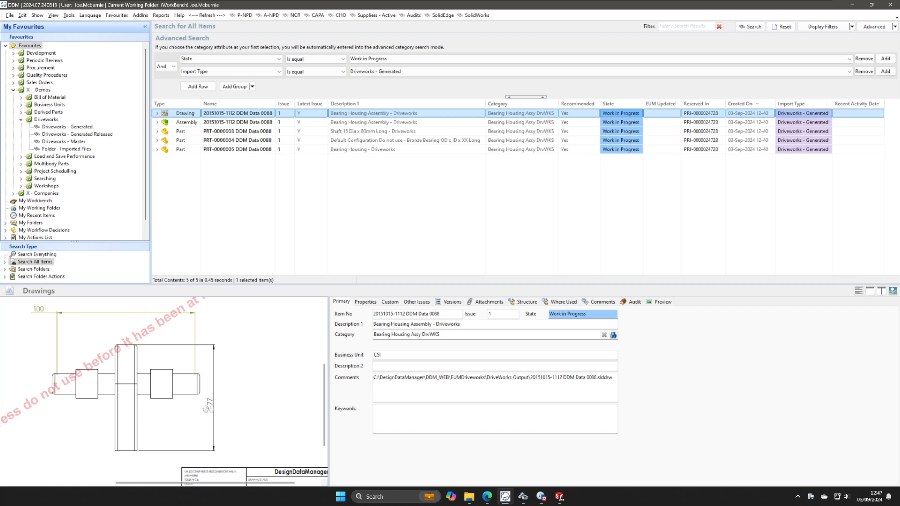
{"action": "mouse_move", "coordinate": [35, 305]}
{"action": "left_mouse_down"}
{"action": "mouse_move", "coordinate": [223, 402]}
{"action": "mouse_move", "coordinate": [141, 385]}
{"action": "mouse_move", "coordinate": [147, 392]}
{"action": "left_mouse_up"}
{"action": "scroll", "coordinate": [147, 392], "scroll_direction": "down", "scroll_amount": 5}
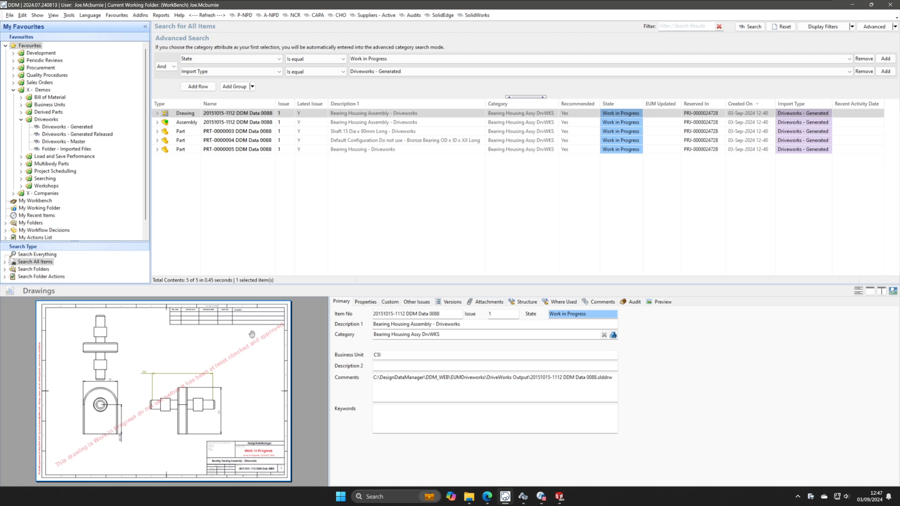
- View the attachments of the part Bearing Housing - Driveworks and select its STP file
{"action": "left_click", "coordinate": [366, 149]}
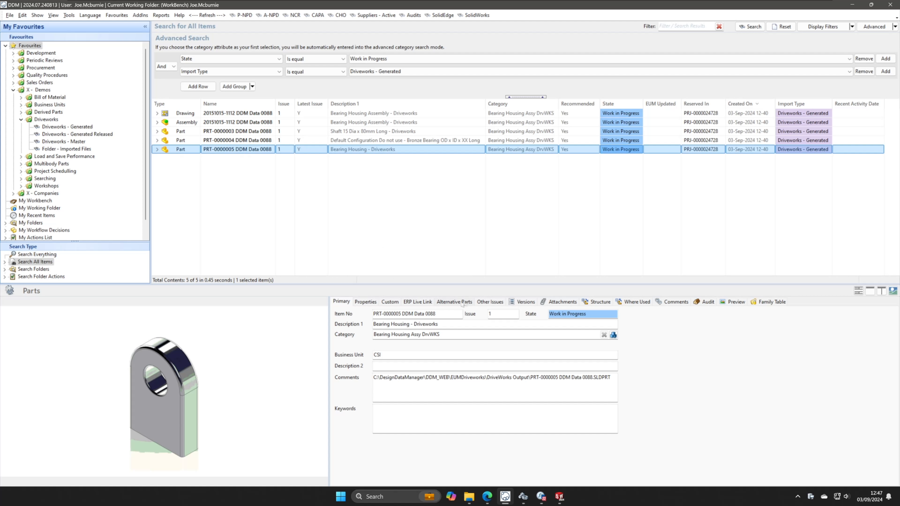
{"action": "left_click", "coordinate": [560, 301]}
{"action": "left_click", "coordinate": [383, 322]}
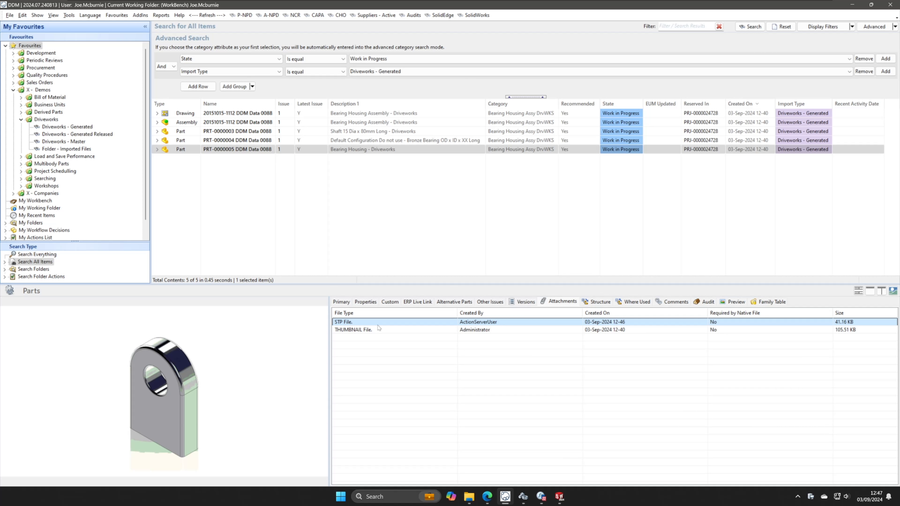
- Change the state of all five generated Bearing Housing items, from the drawing to the last part, to Checked
{"action": "left_click", "coordinate": [350, 114], "text": "shift"}
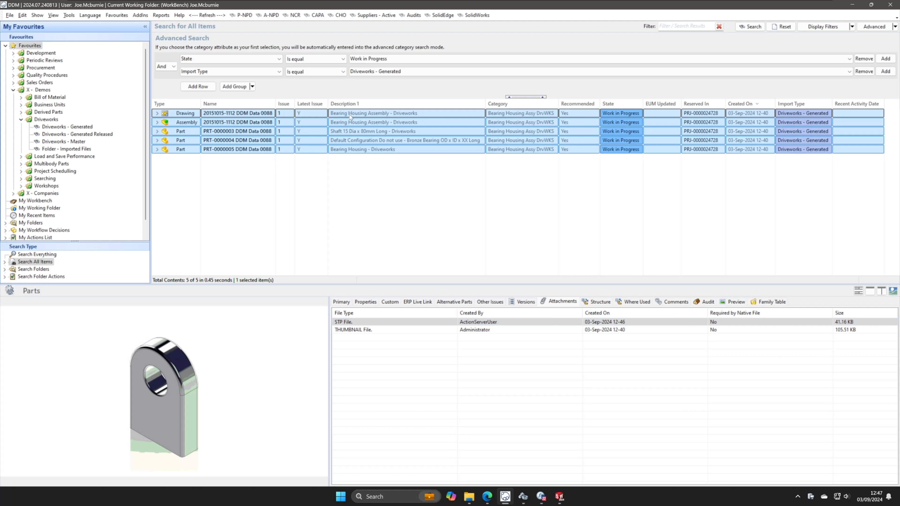
{"action": "right_click", "coordinate": [358, 152]}
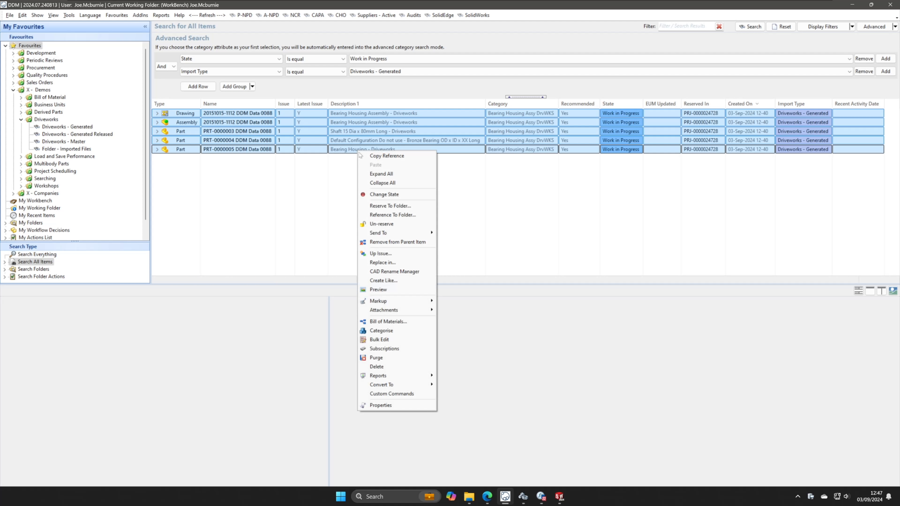
{"action": "left_click", "coordinate": [382, 195]}
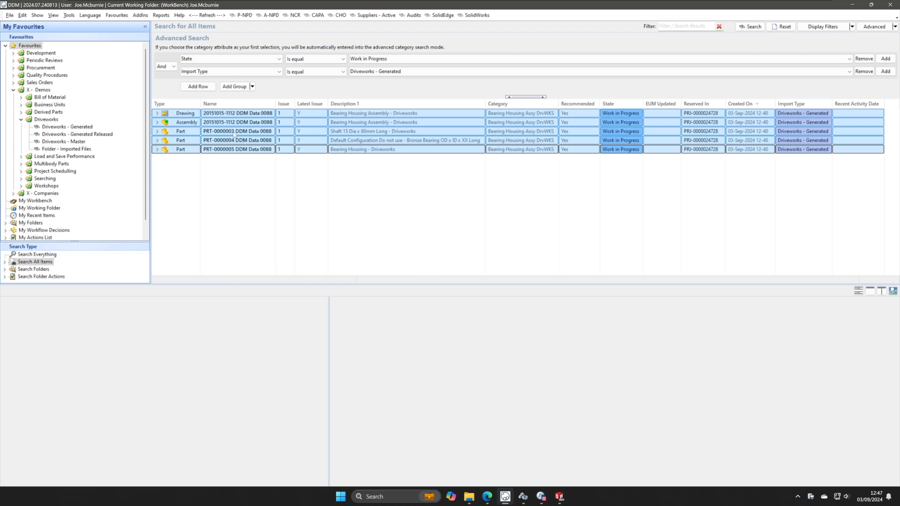
{"action": "left_click", "coordinate": [72, 52]}
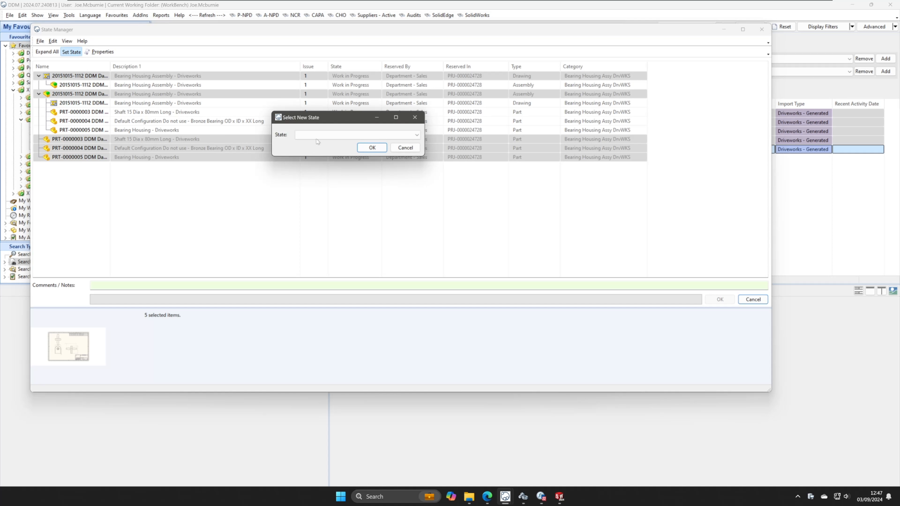
{"action": "left_click", "coordinate": [319, 135]}
{"action": "left_click", "coordinate": [314, 149]}
{"action": "left_click", "coordinate": [371, 150]}
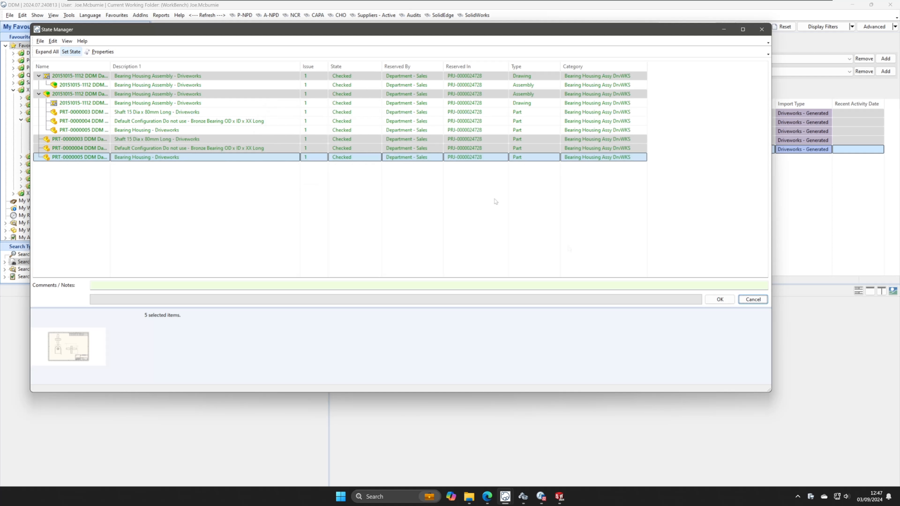
{"action": "left_click", "coordinate": [719, 300]}
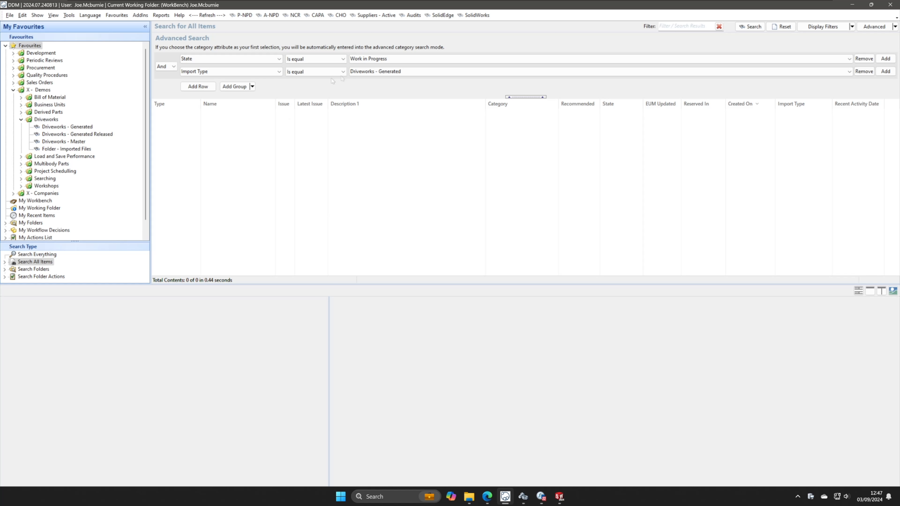
- Search for Driveworks - Generated items whose state is Checked
{"action": "left_click", "coordinate": [376, 59]}
{"action": "left_click", "coordinate": [368, 79]}
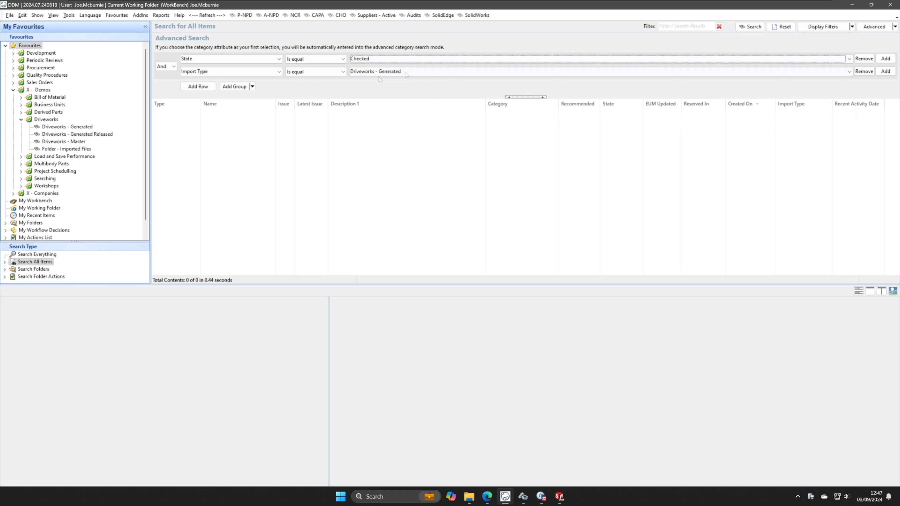
{"action": "left_click", "coordinate": [751, 27]}
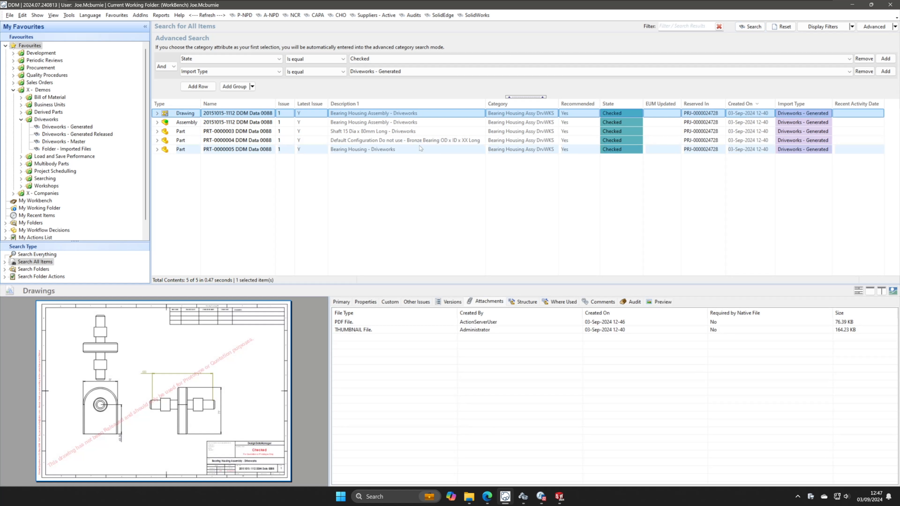
- Change the state of all five Checked drawing, assembly and part items to Released
{"action": "left_click", "coordinate": [420, 149], "text": "shift"}
{"action": "right_click", "coordinate": [420, 149]}
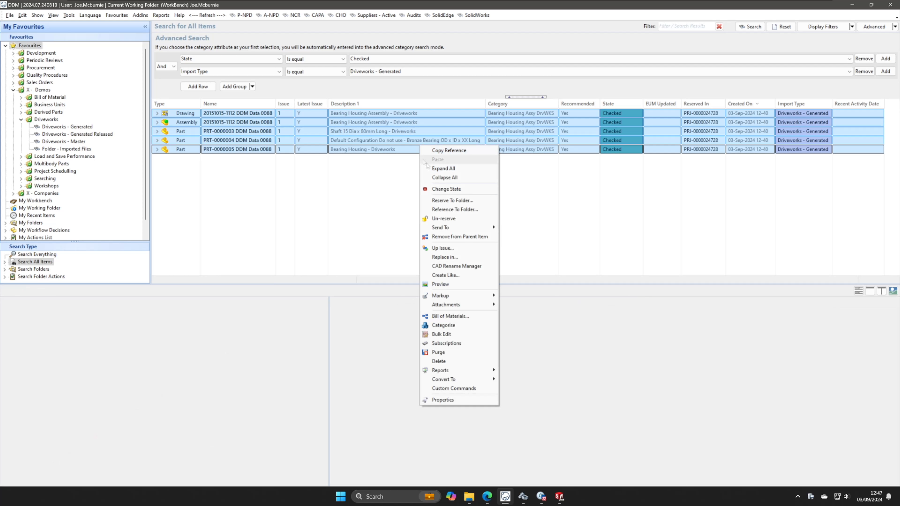
{"action": "left_click", "coordinate": [441, 189]}
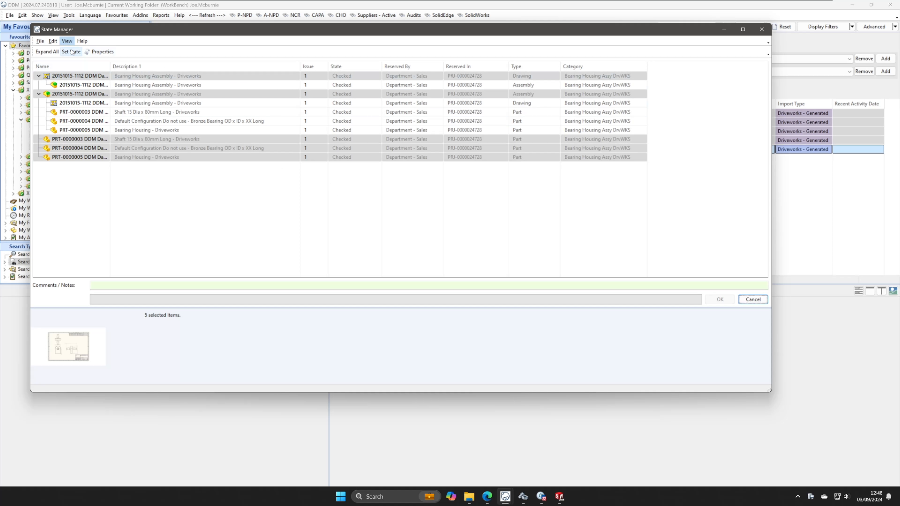
{"action": "left_click", "coordinate": [72, 51]}
{"action": "left_click", "coordinate": [308, 135]}
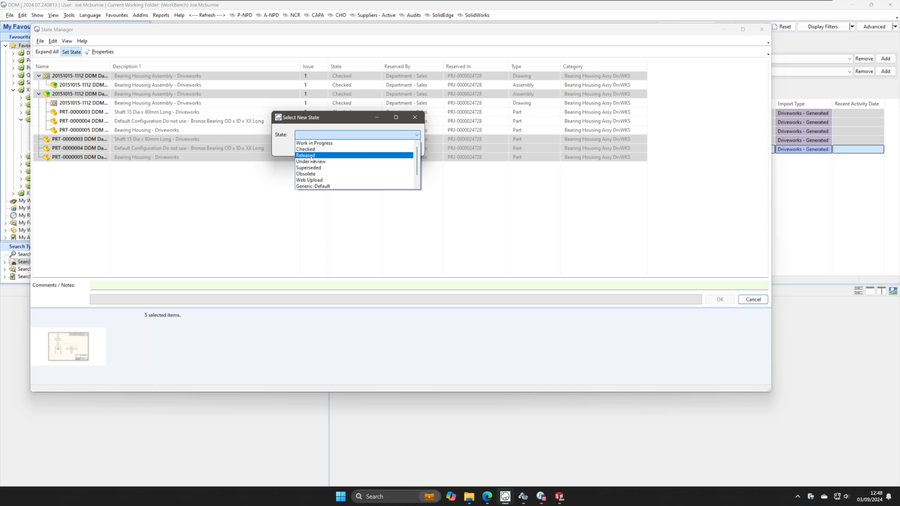
{"action": "left_click", "coordinate": [329, 155]}
{"action": "left_click", "coordinate": [371, 147]}
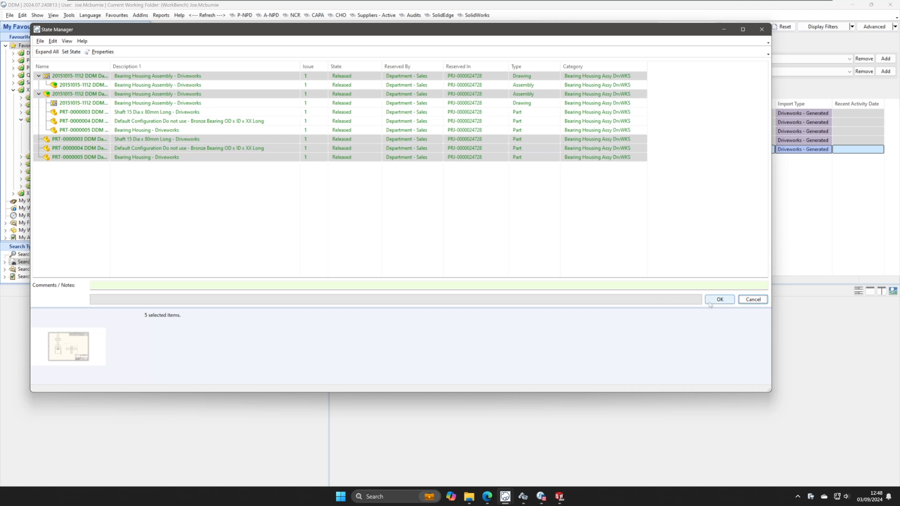
{"action": "left_click", "coordinate": [719, 299]}
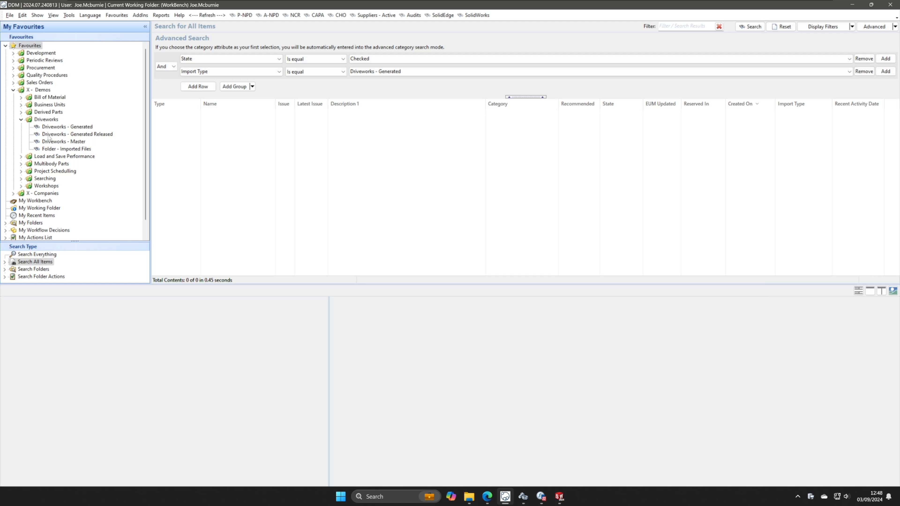
- Run the saved Driveworks - Generated Released favourite search and look through the listed items
{"action": "left_click", "coordinate": [94, 135]}
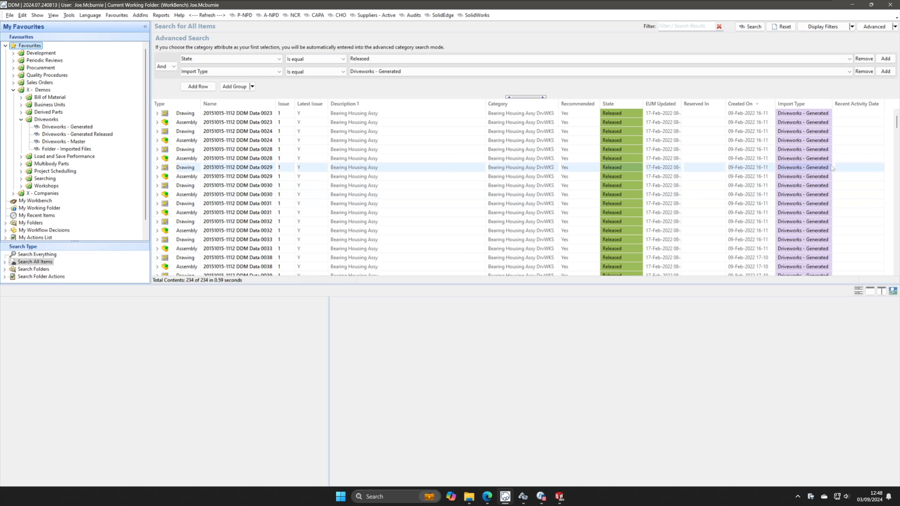
{"action": "mouse_move", "coordinate": [897, 124]}
{"action": "left_mouse_down"}
{"action": "mouse_move", "coordinate": [890, 178]}
{"action": "mouse_move", "coordinate": [890, 120]}
{"action": "left_mouse_up"}
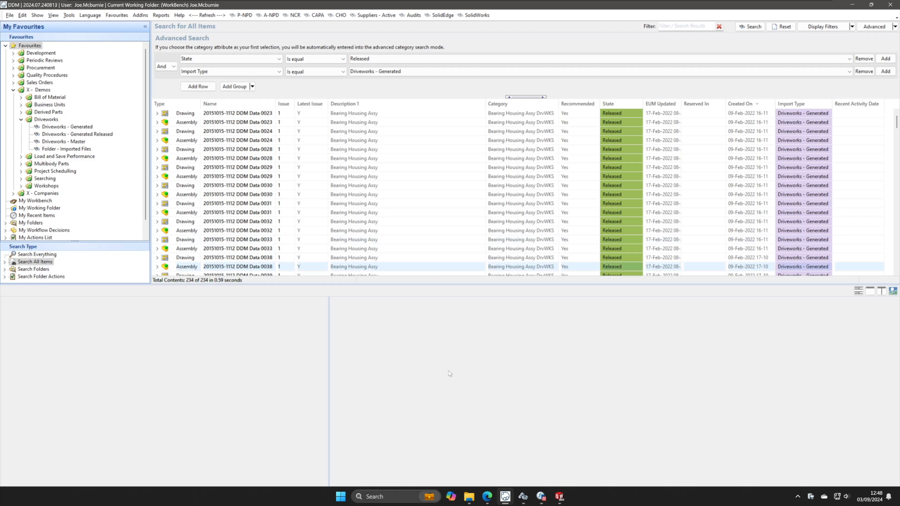